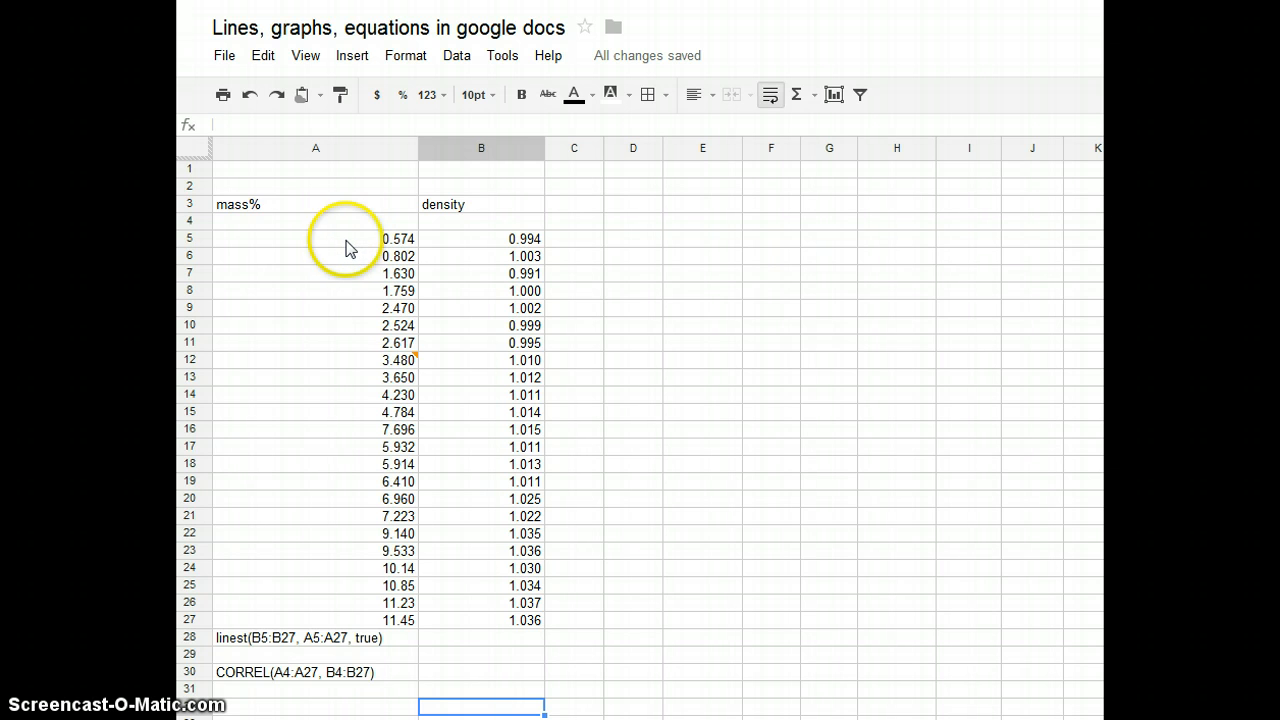
# - Start a new chart from the mass% and density values in A5:B27 and reposition the chart editor so its preview shows
pyautogui.moveTo(350, 248); pyautogui.dragTo(512, 625)
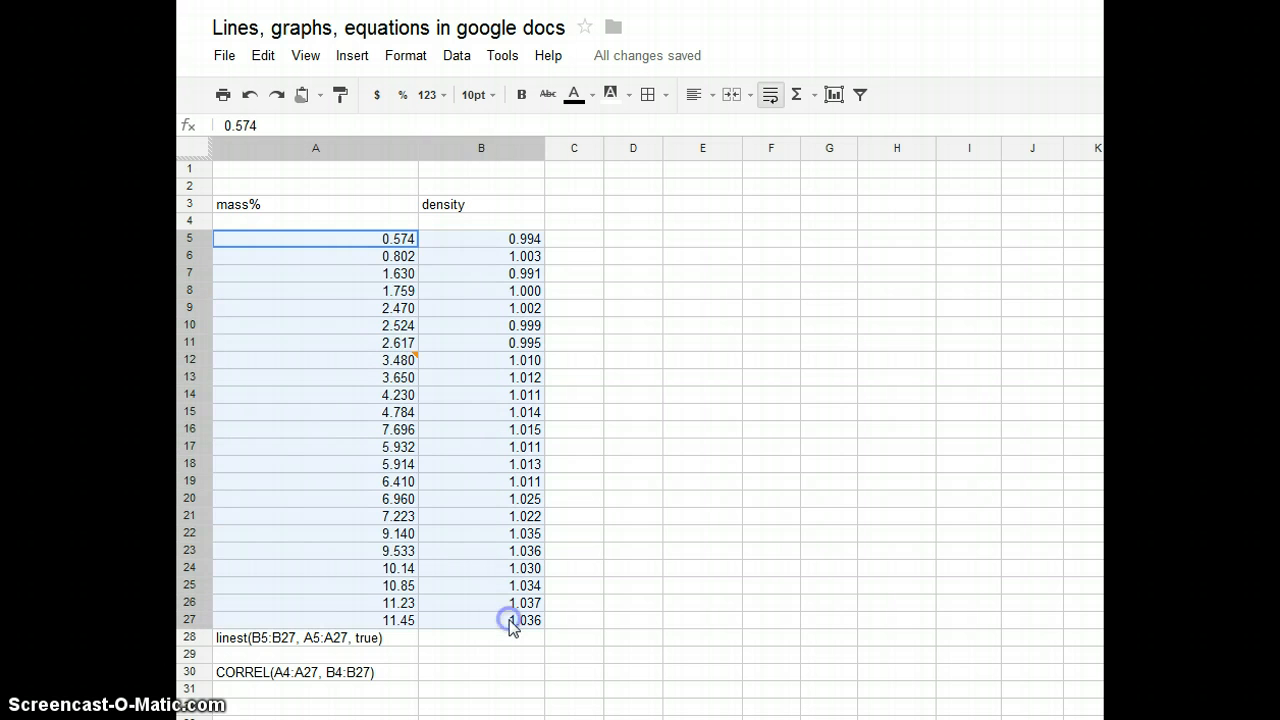
pyautogui.click(349, 57)
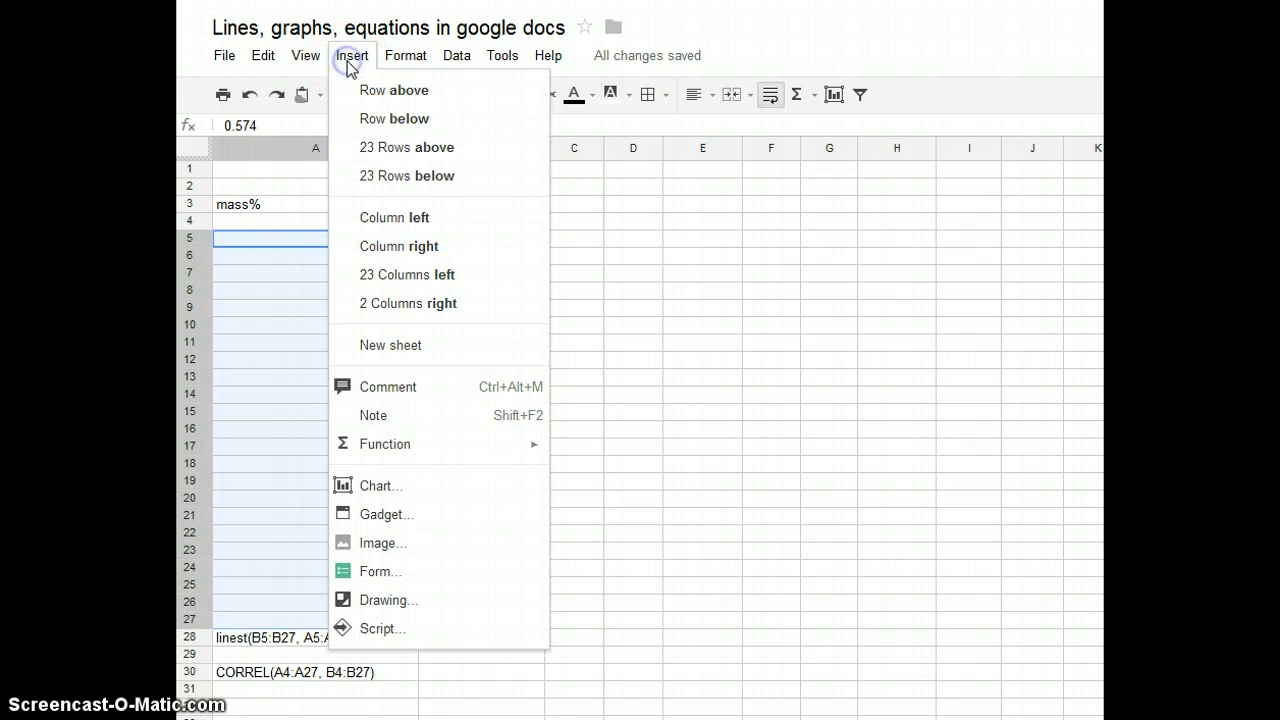
pyautogui.click(381, 488)
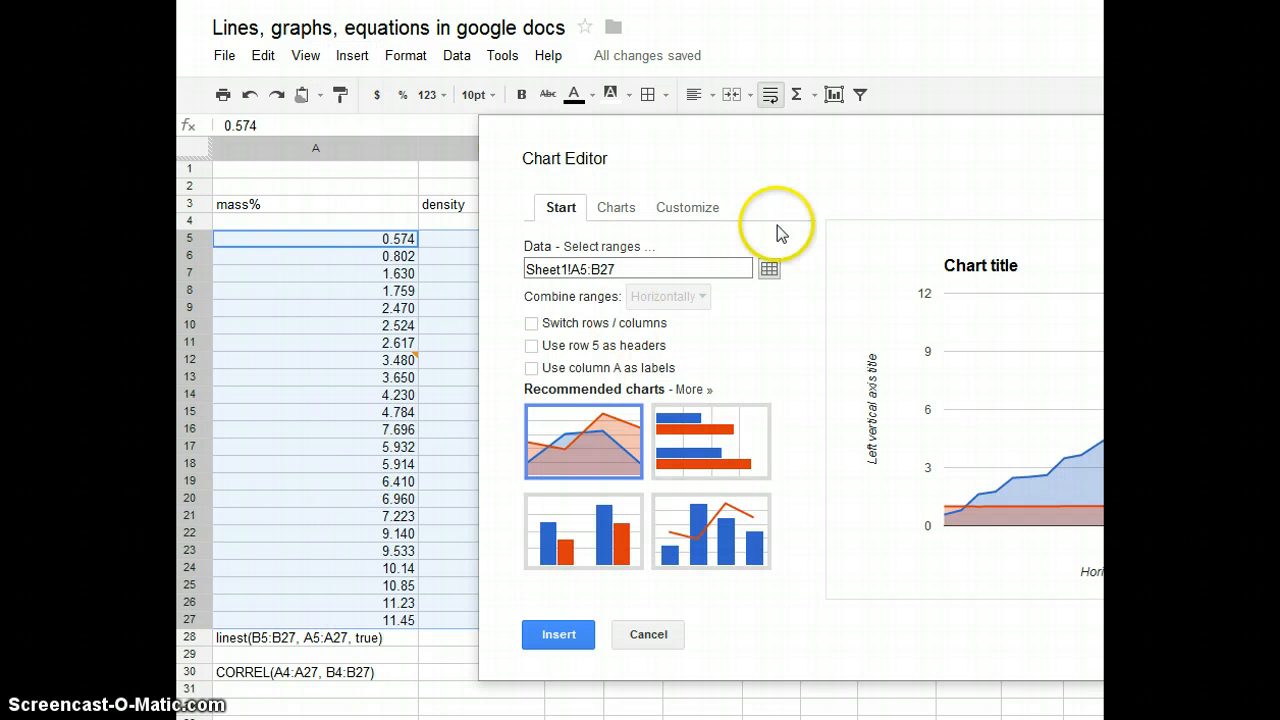
pyautogui.moveTo(904, 128); pyautogui.dragTo(617, 89)
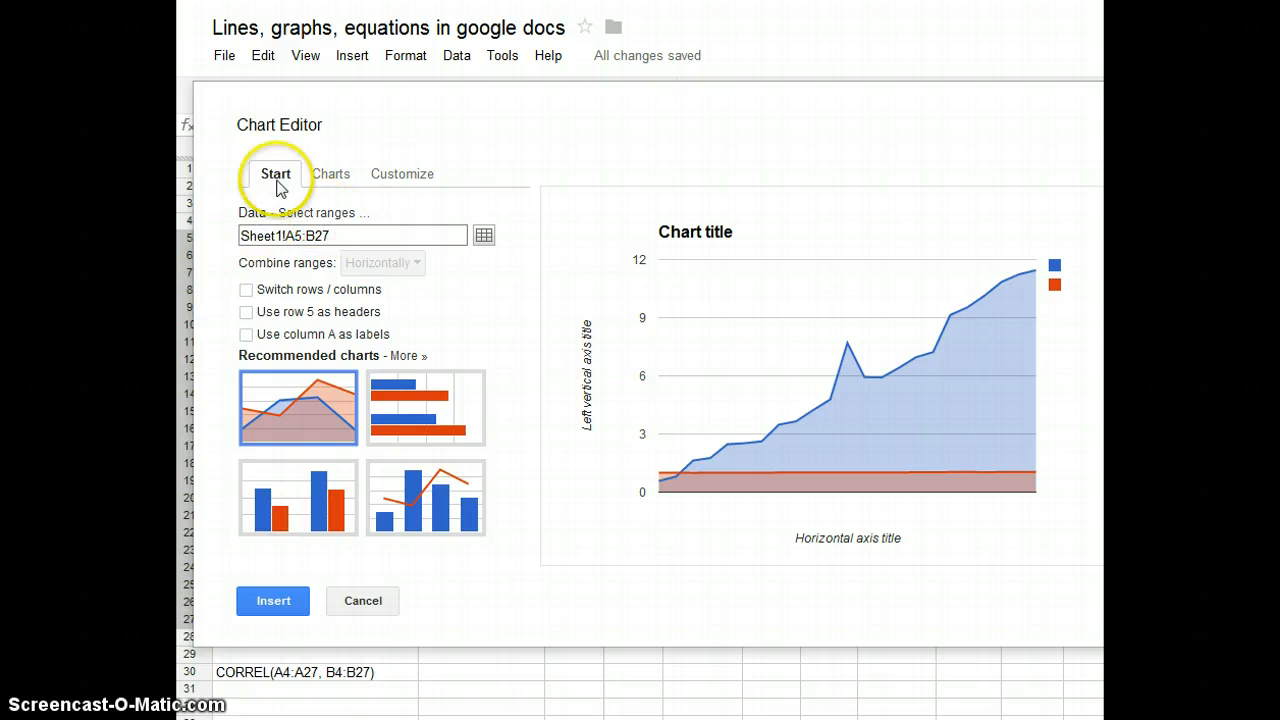
# - Set the chart type to Scatter chart
pyautogui.click(330, 176)
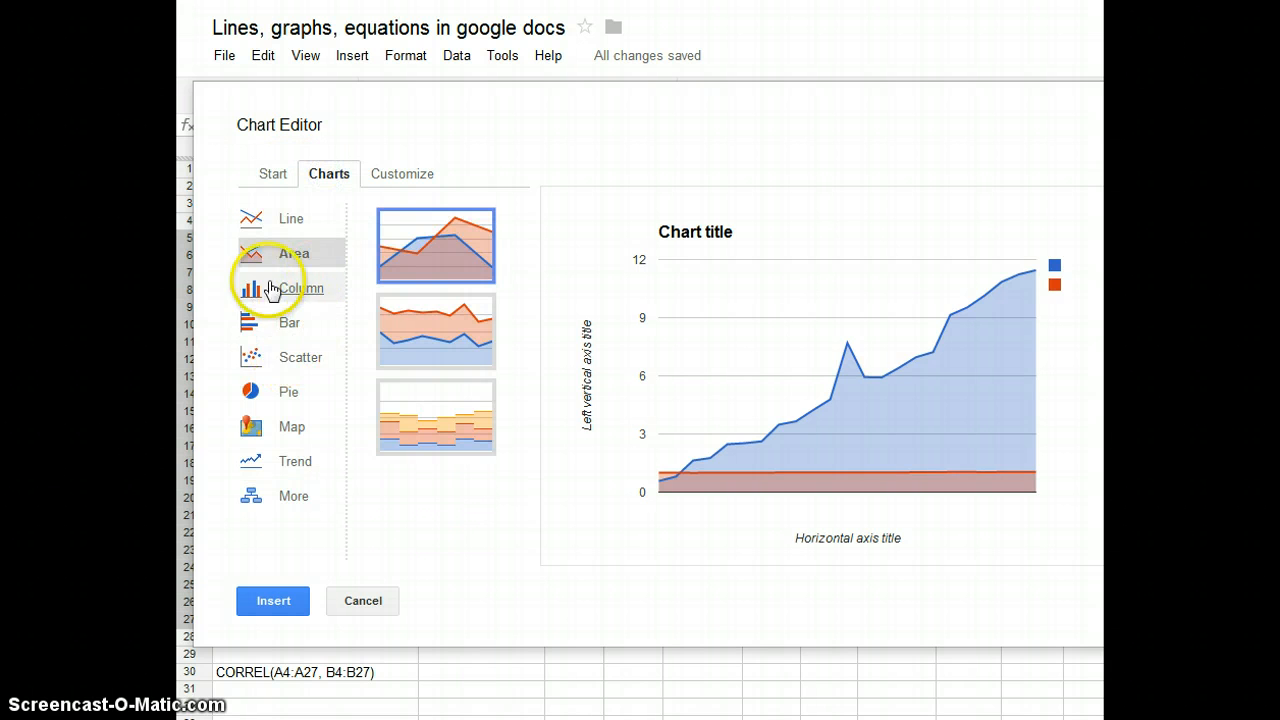
pyautogui.click(287, 362)
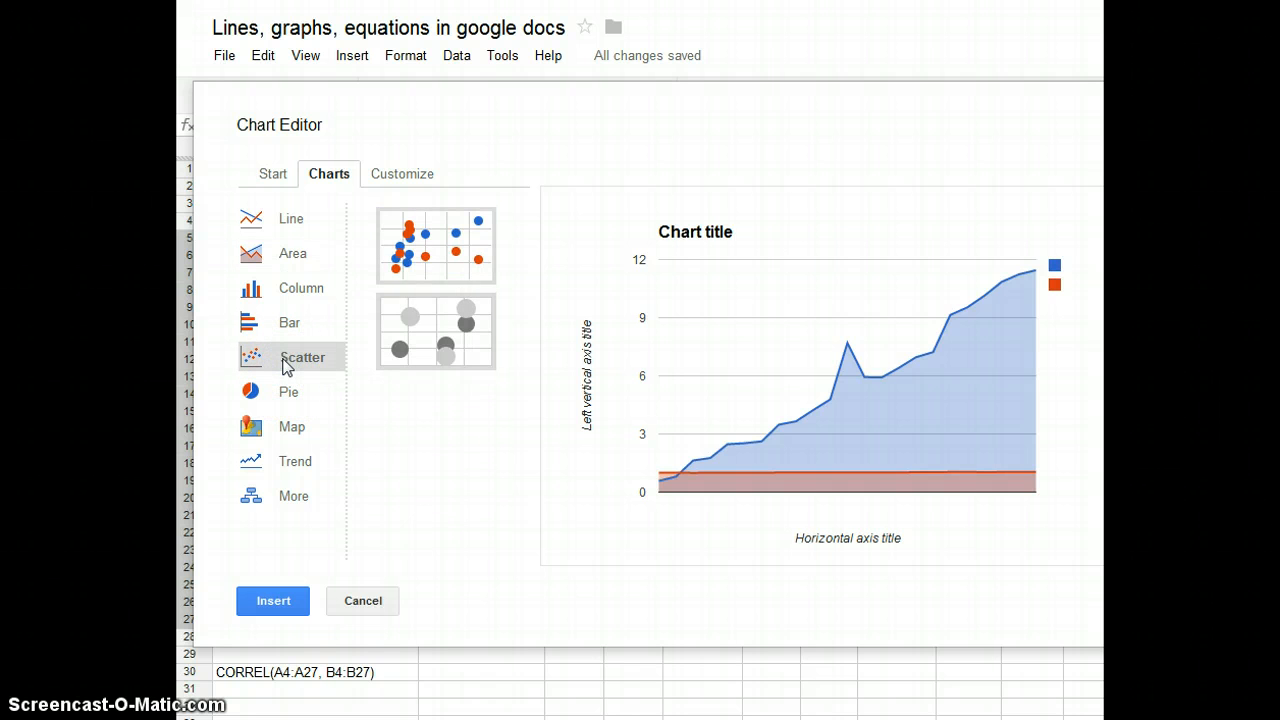
pyautogui.click(435, 260)
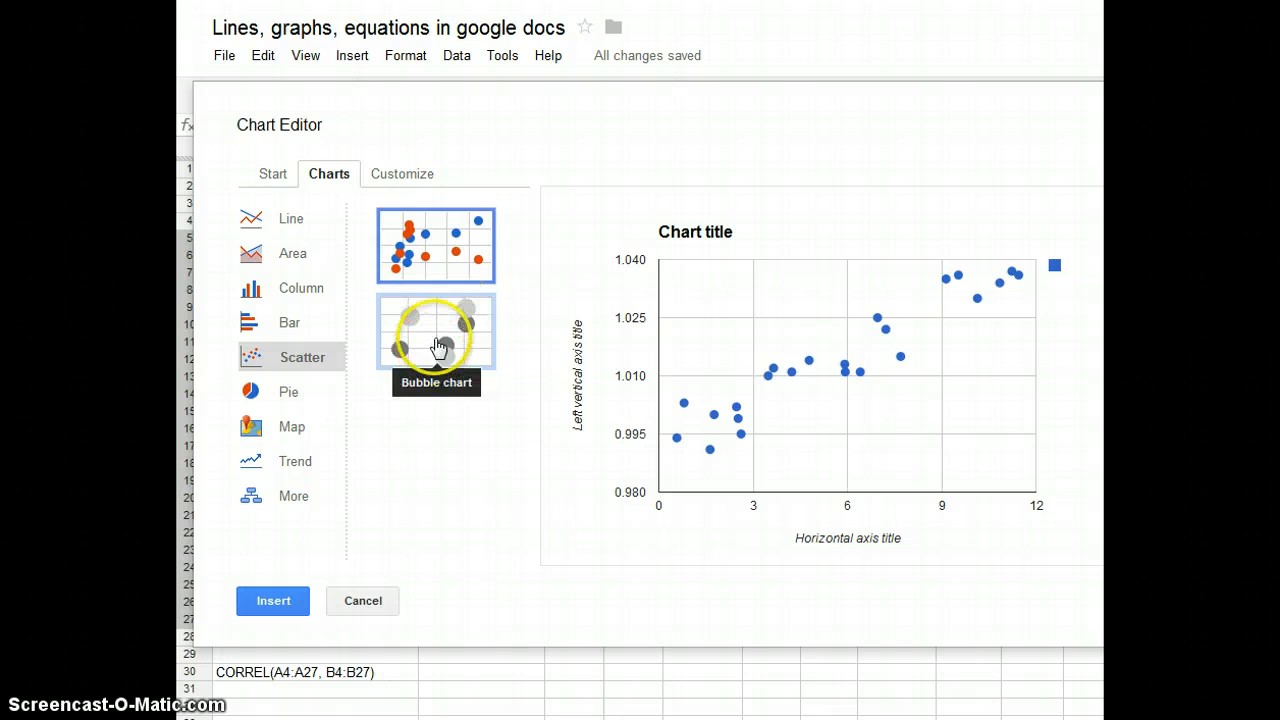
pyautogui.click(438, 347)
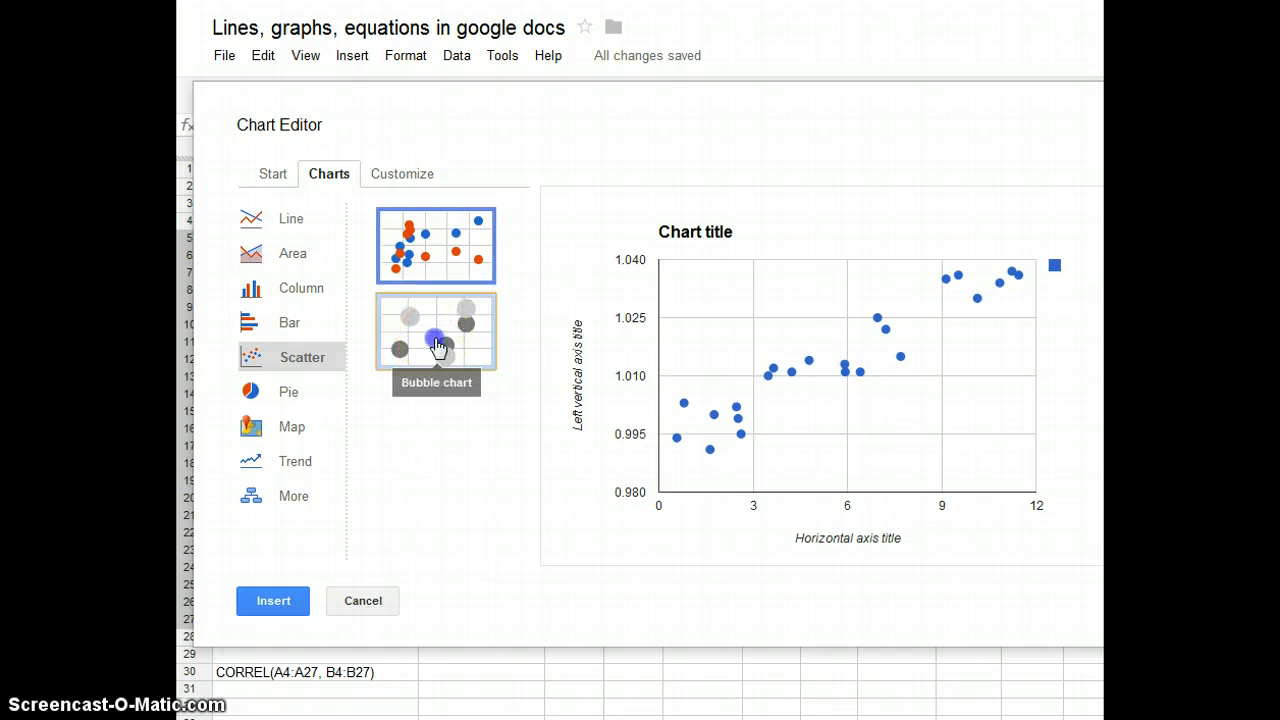
pyautogui.click(438, 262)
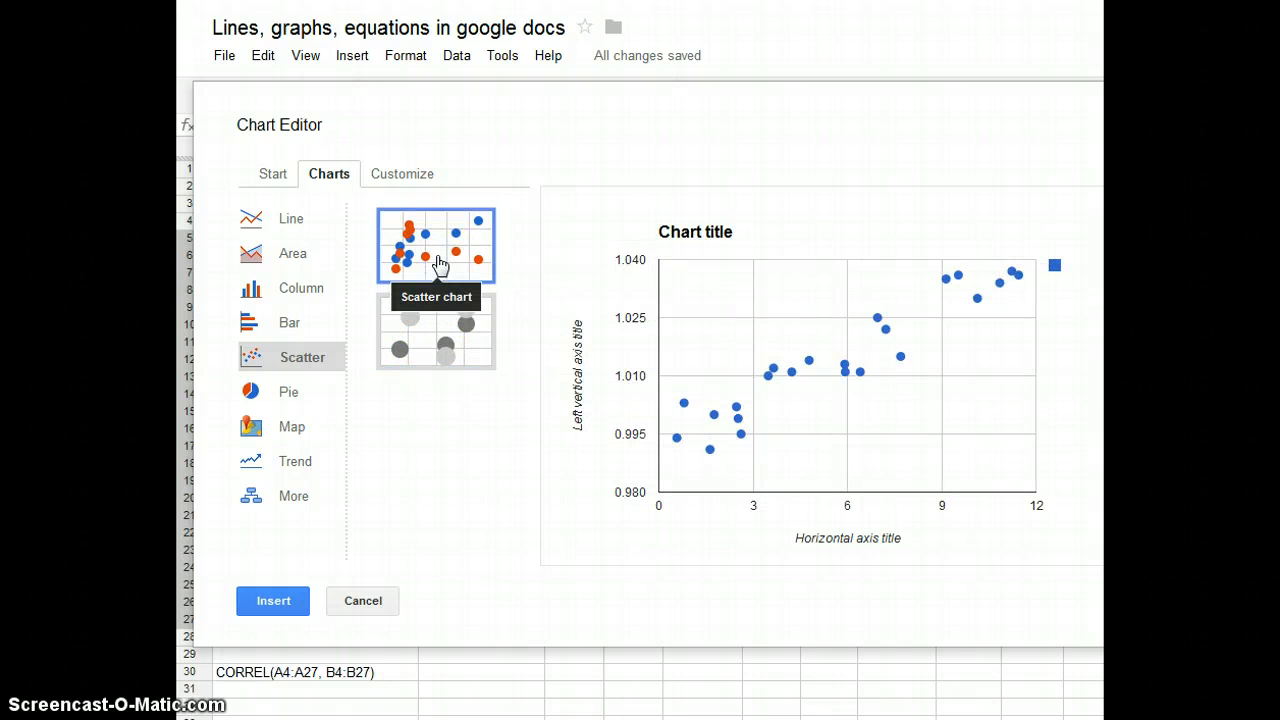
# - Title the chart "Soda density data" and its horizontal axis "mass%"
pyautogui.click(405, 175)
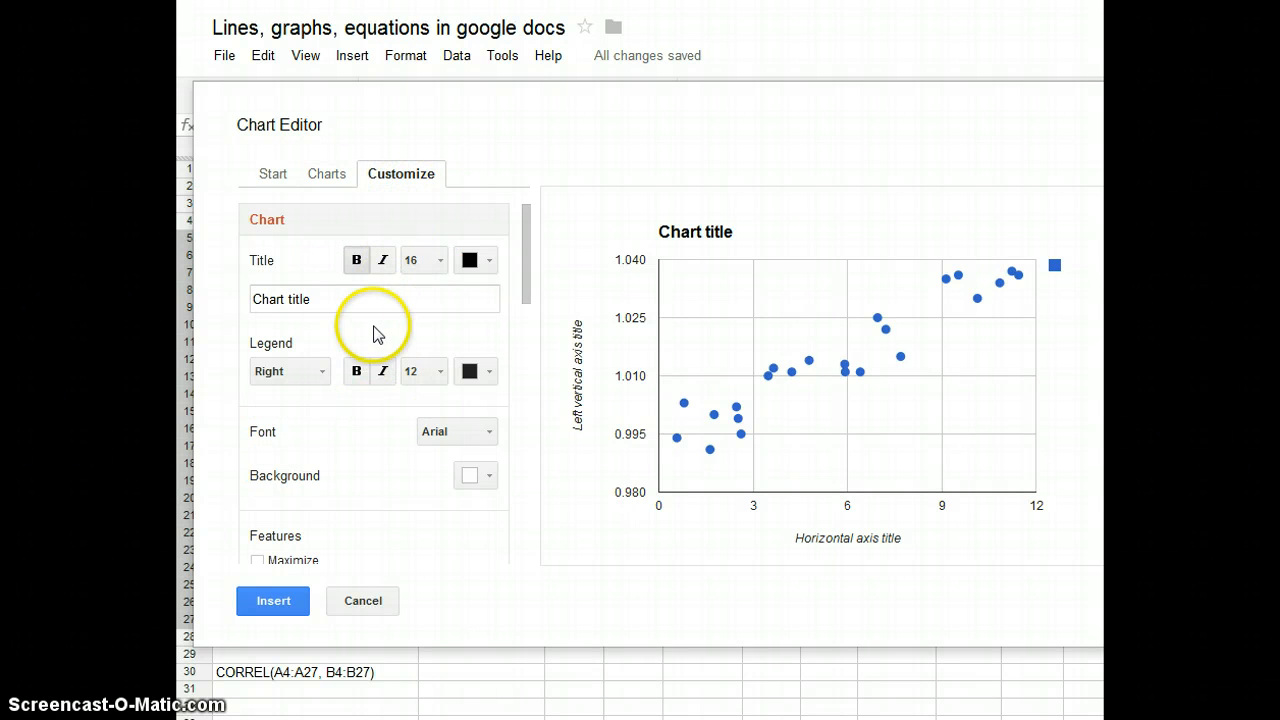
pyautogui.click(314, 298)
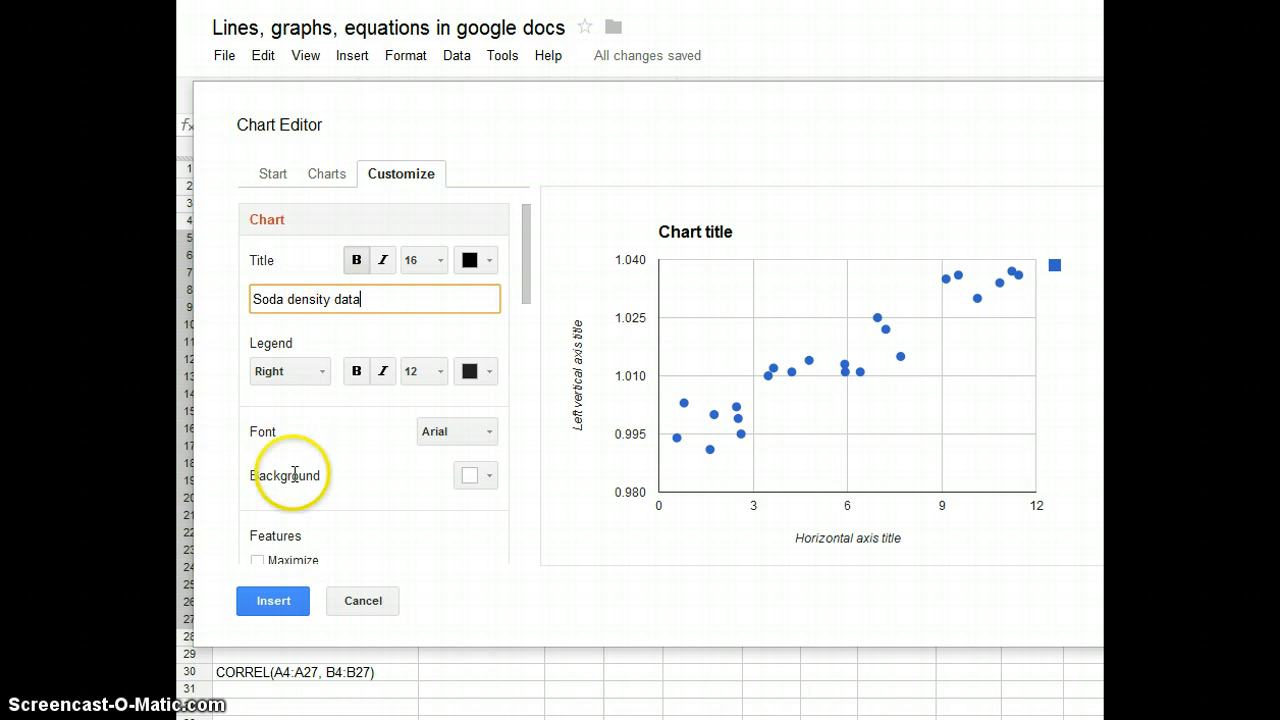
pyautogui.scroll(-2, 310, 484)
pyautogui.scroll(-3, 315, 480)
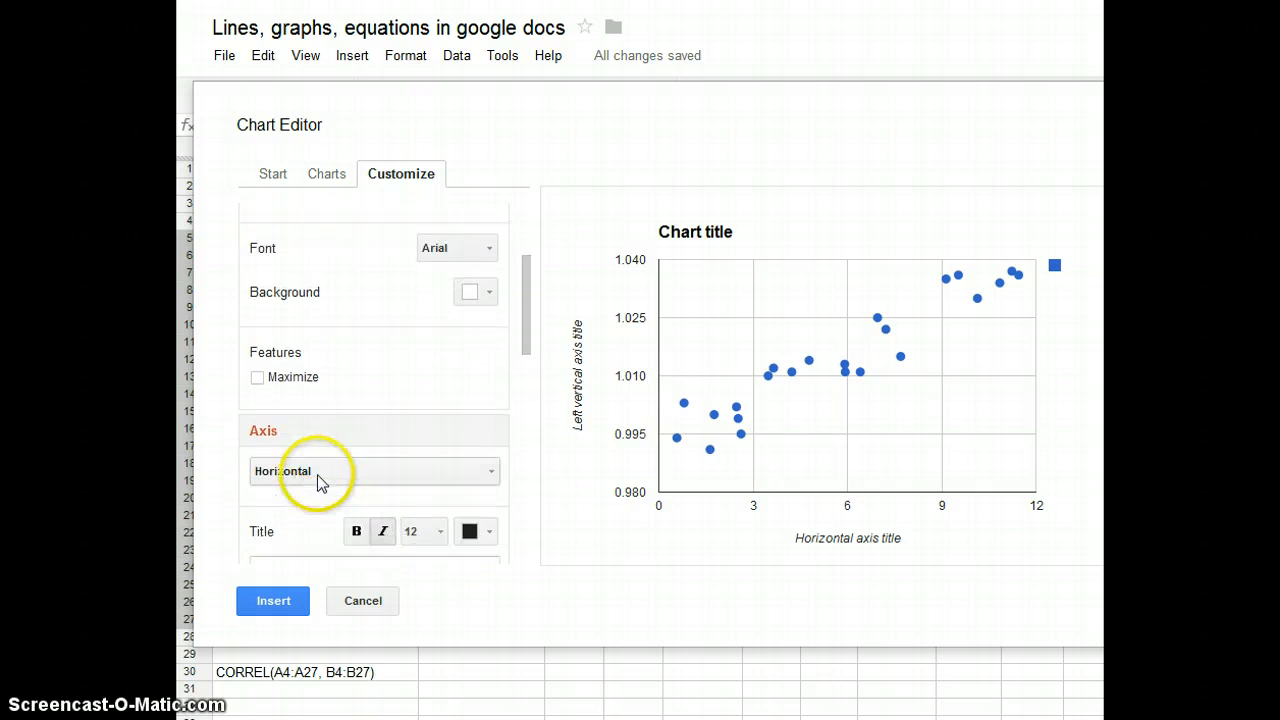
pyautogui.scroll(-2, 317, 480)
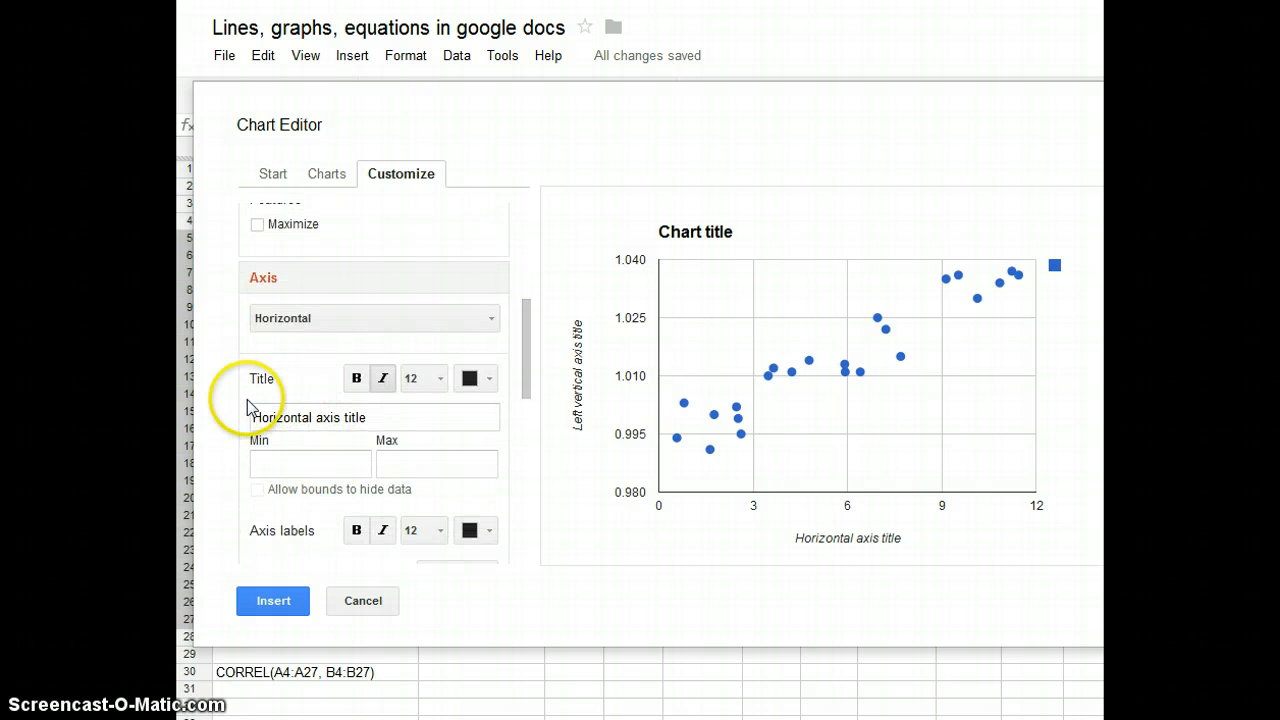
pyautogui.moveTo(372, 419); pyautogui.dragTo(224, 420)
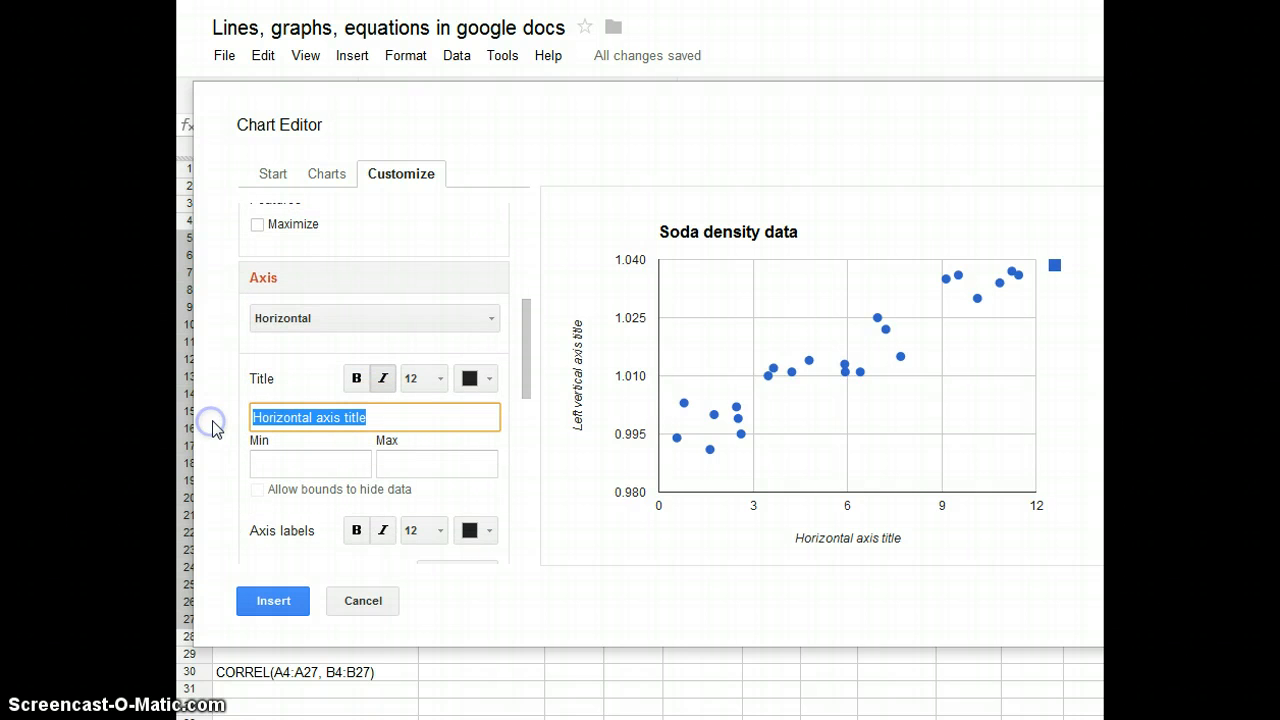
pyautogui.write('d')
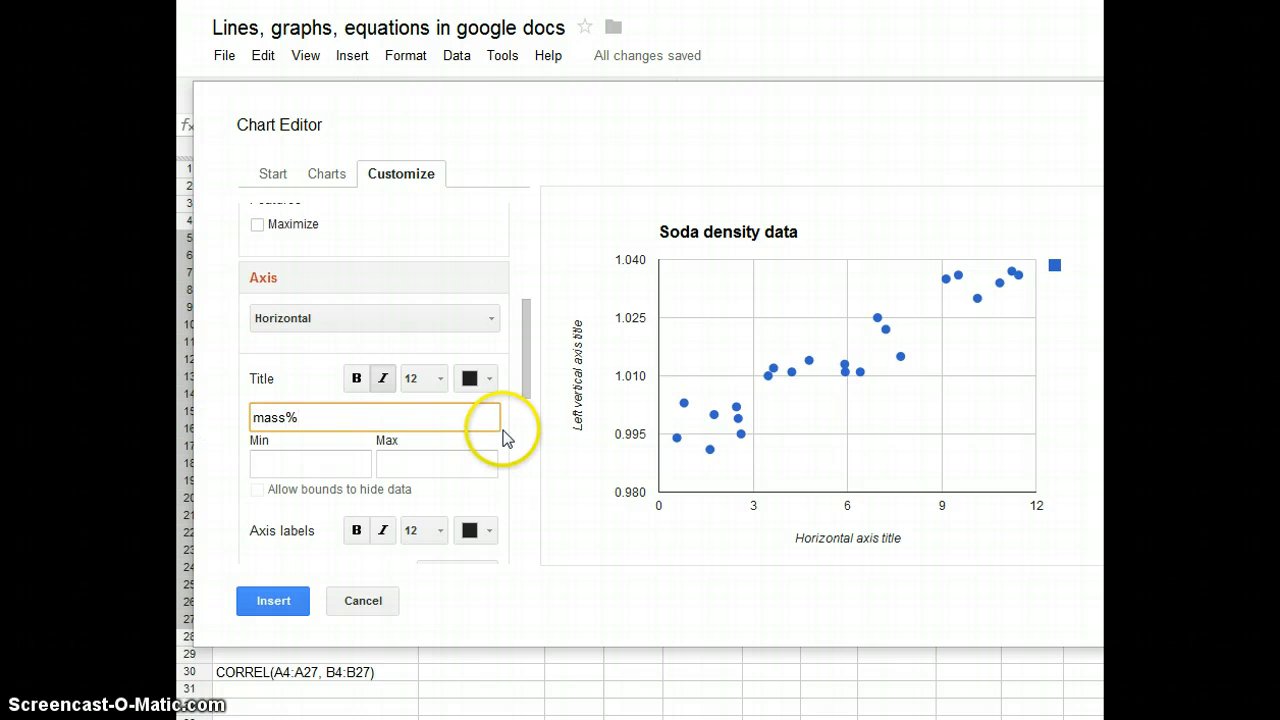
pyautogui.scroll(-5, 380, 440)
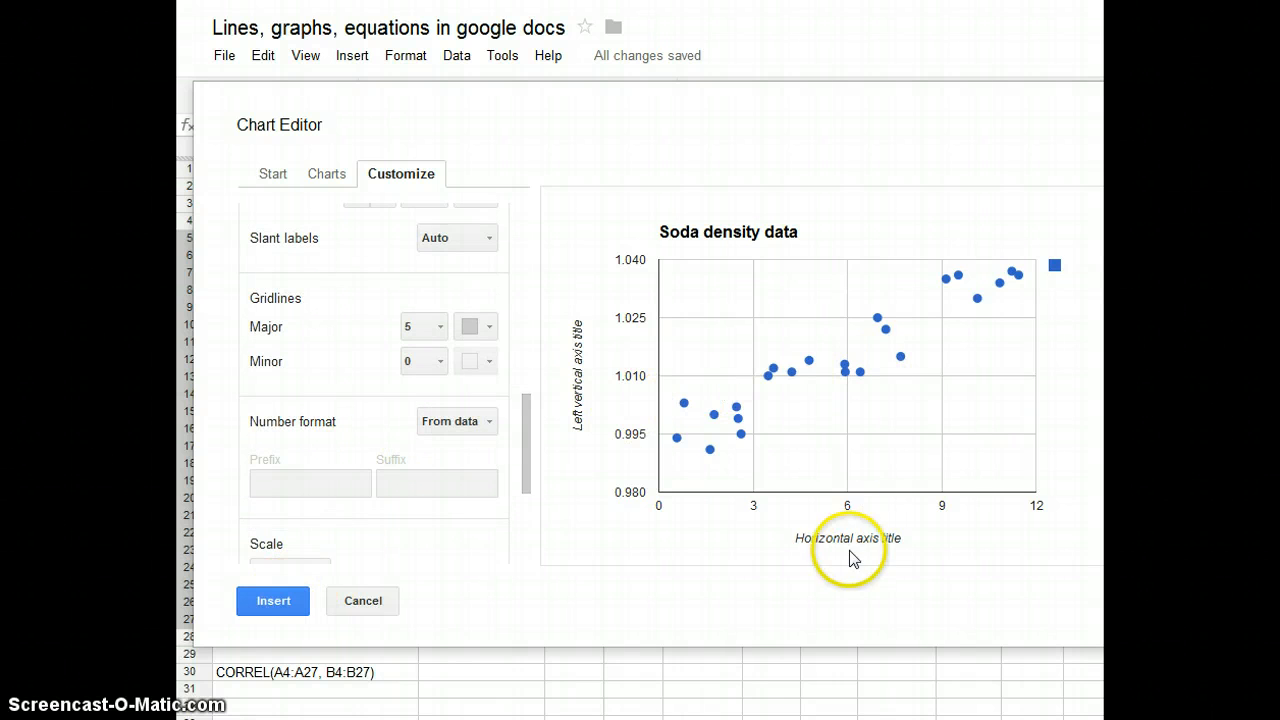
# - Insert the scatter chart into the sheet and shift it slightly rightward over the data
pyautogui.click(262, 601)
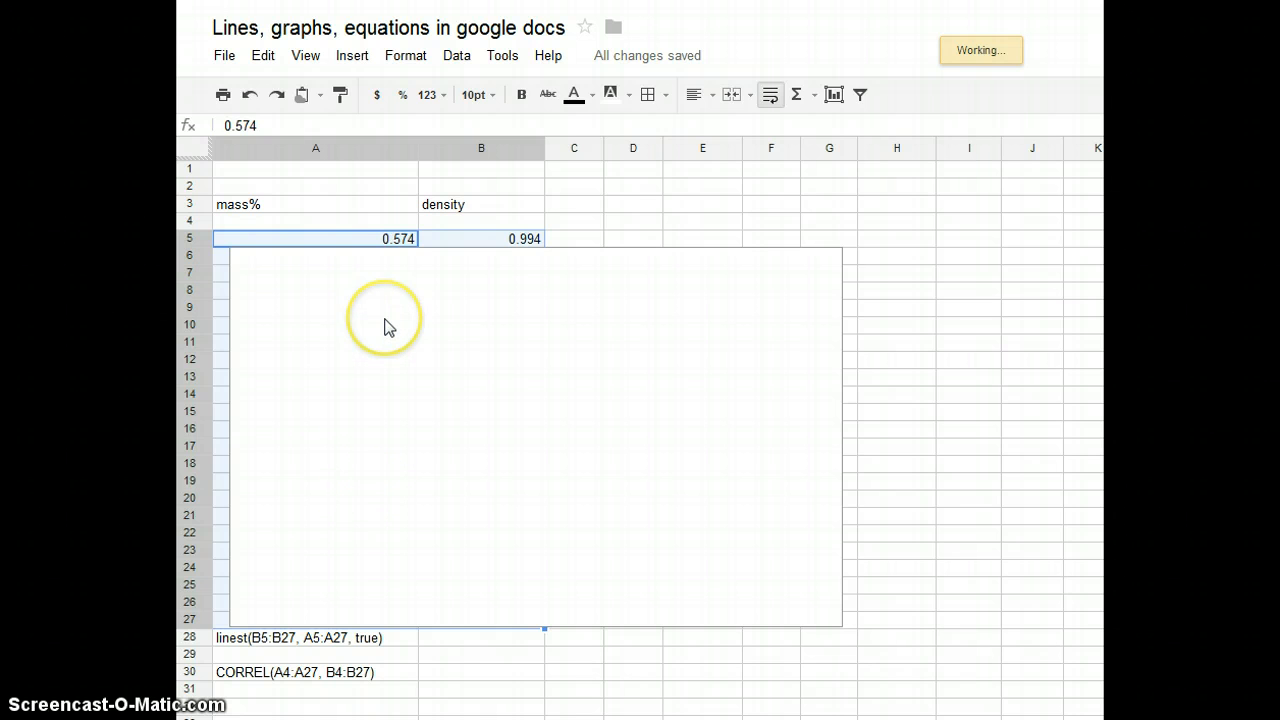
pyautogui.click(925, 67)
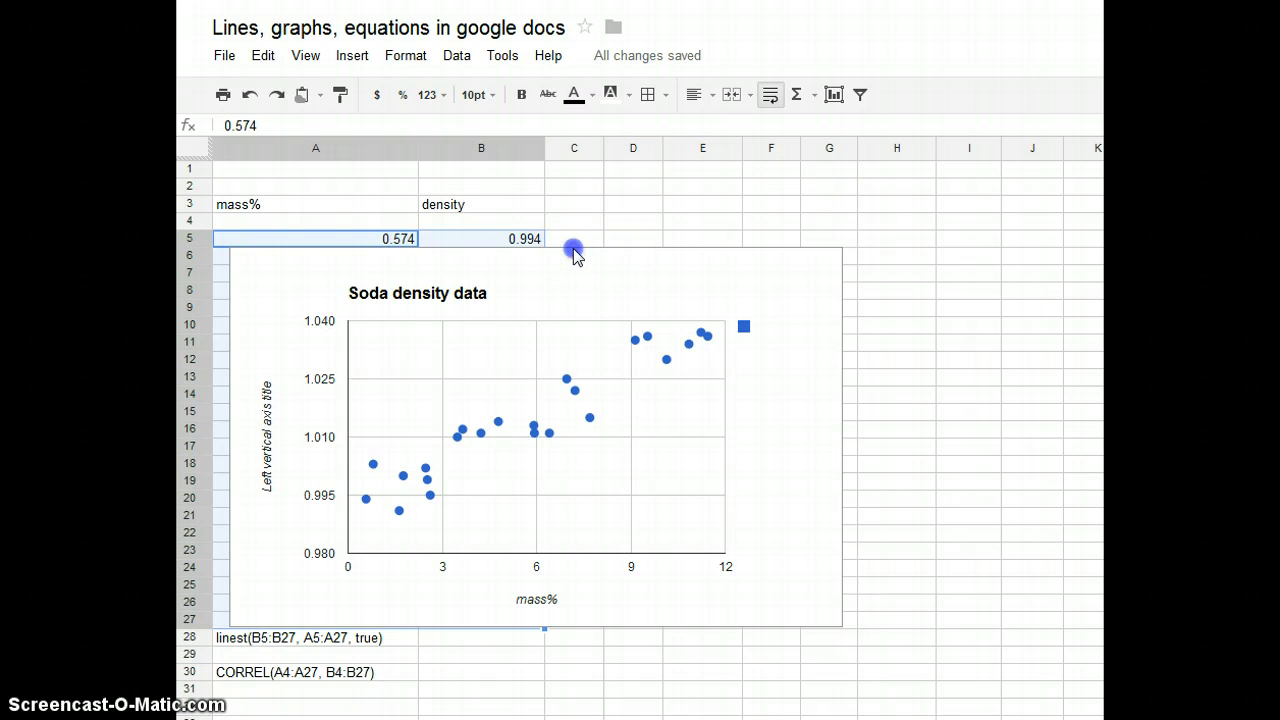
pyautogui.moveTo(573, 249); pyautogui.dragTo(838, 203)
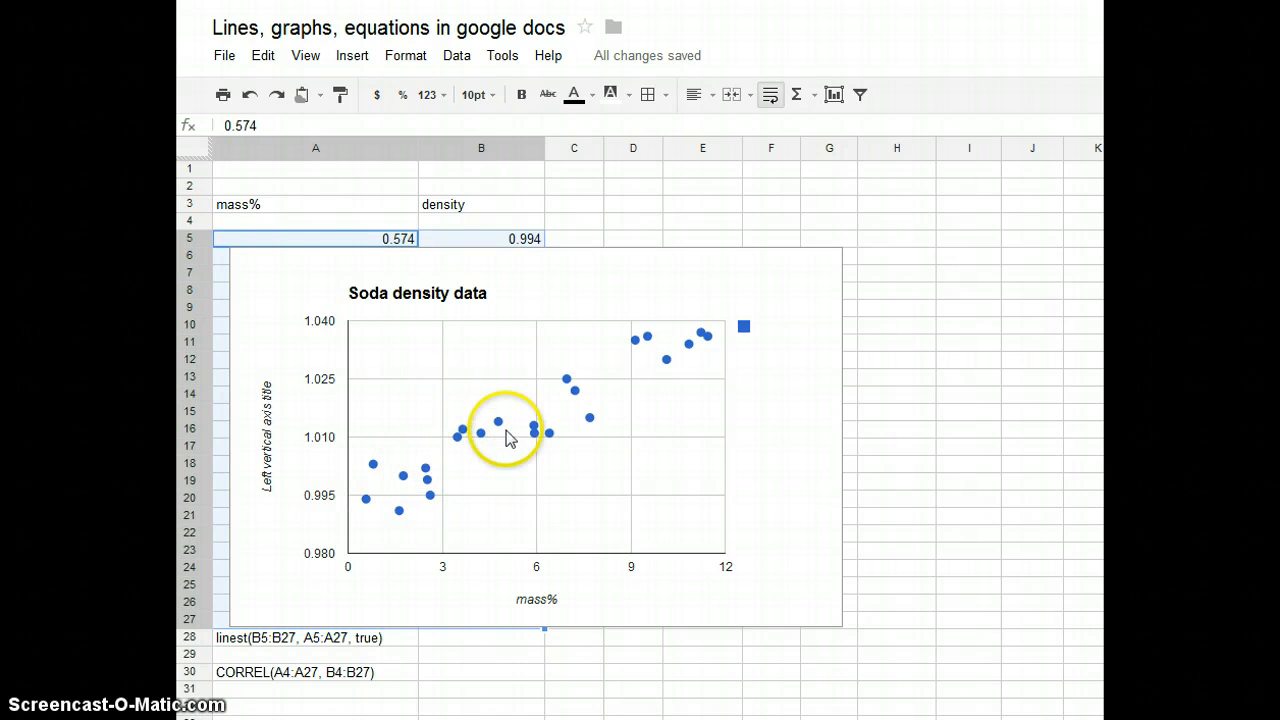
pyautogui.click(562, 258)
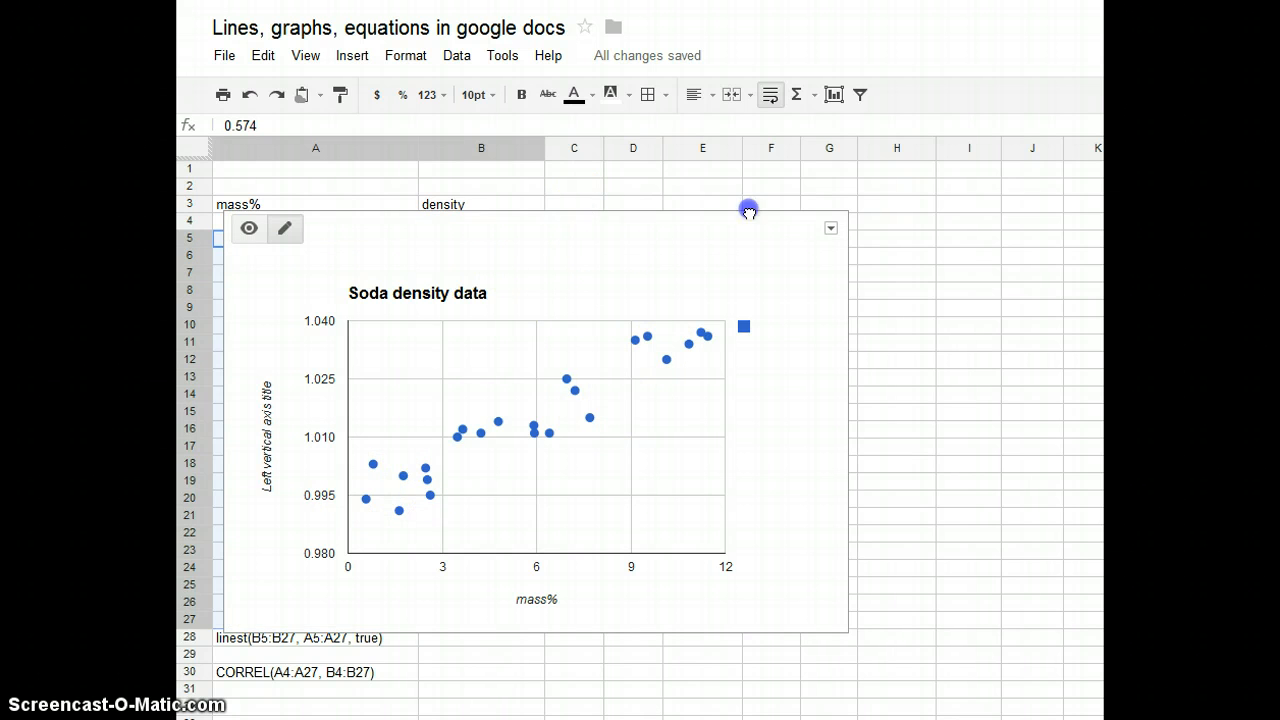
pyautogui.moveTo(748, 211); pyautogui.dragTo(698, 218)
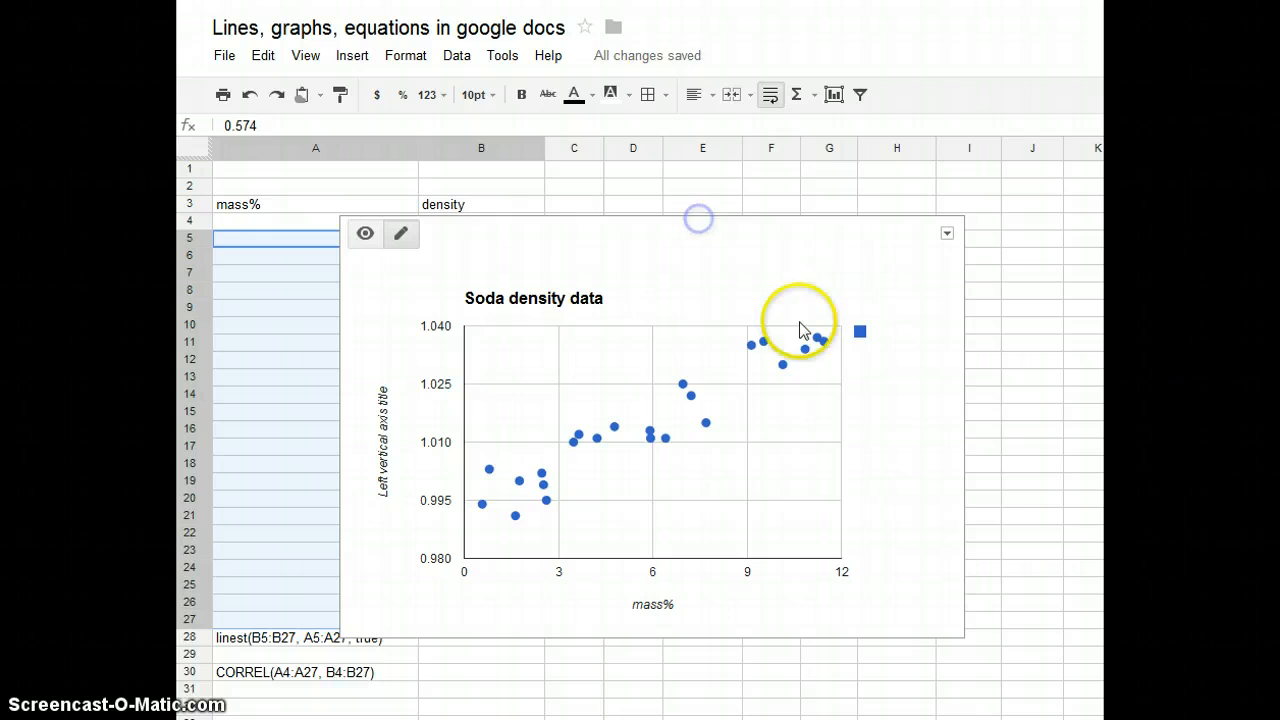
# - Change the title of the inserted chart to "Soda density"
pyautogui.click(516, 308)
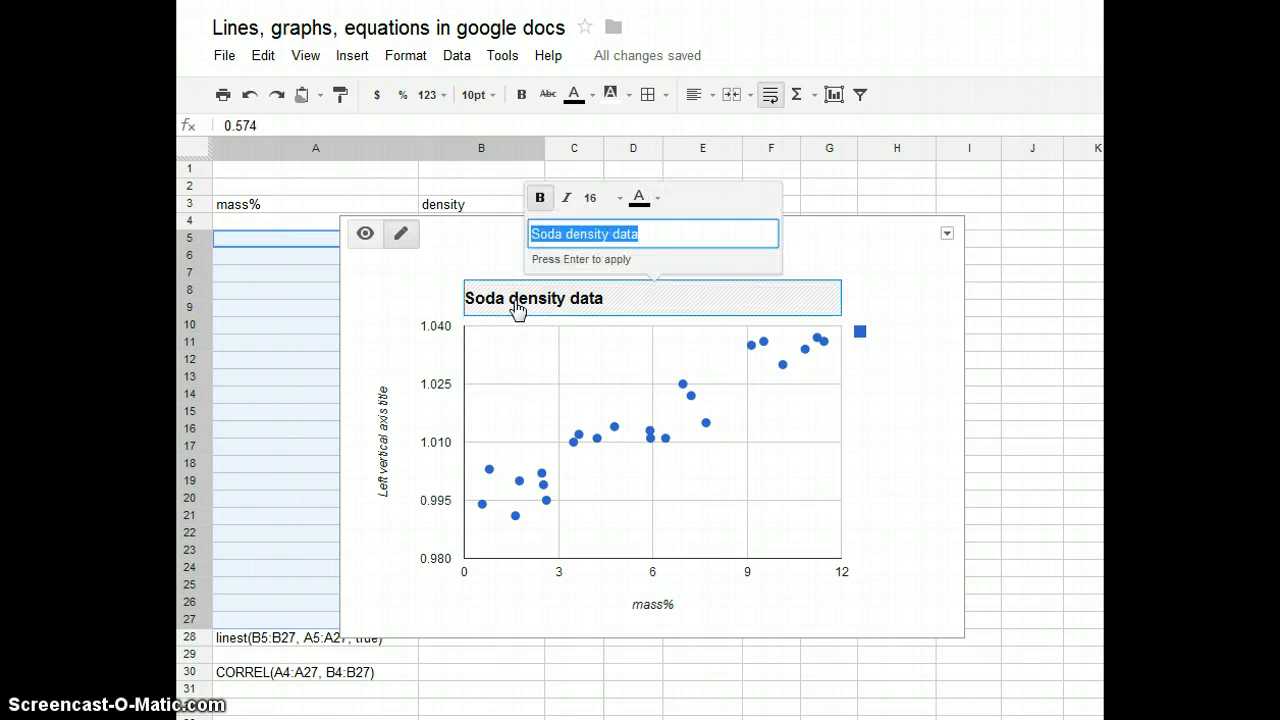
pyautogui.click(648, 233)
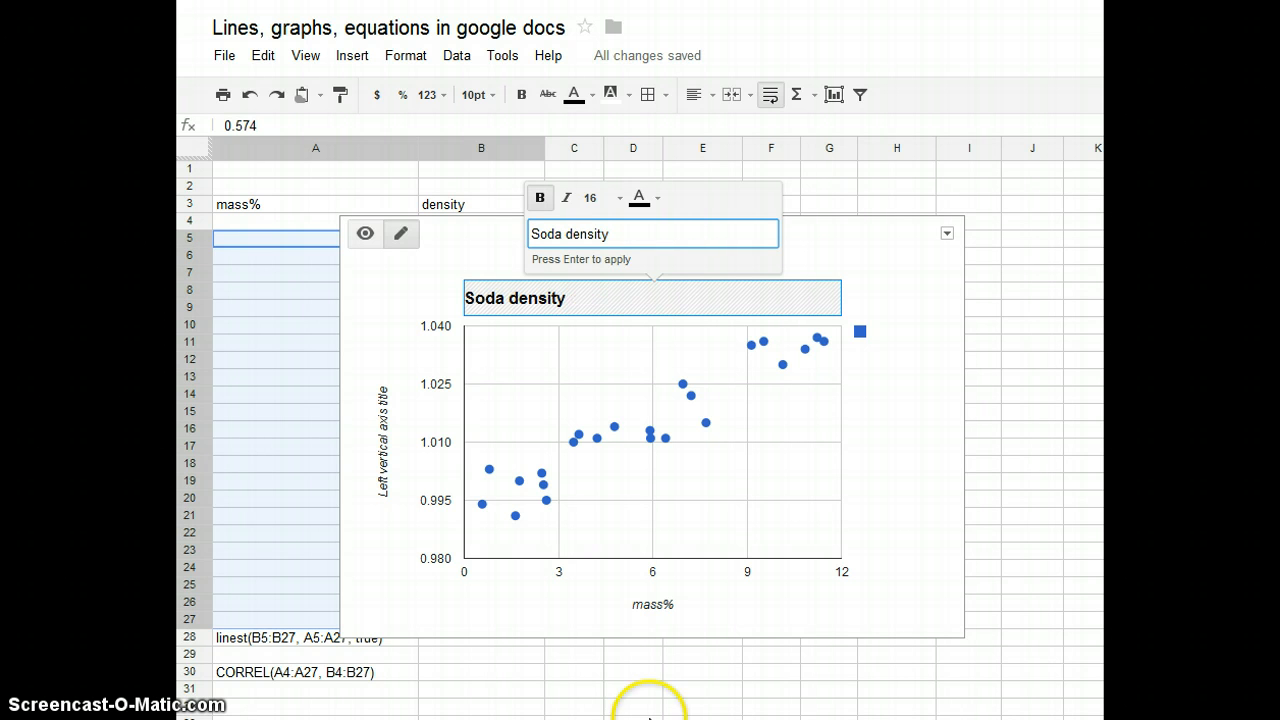
pyautogui.click(649, 612)
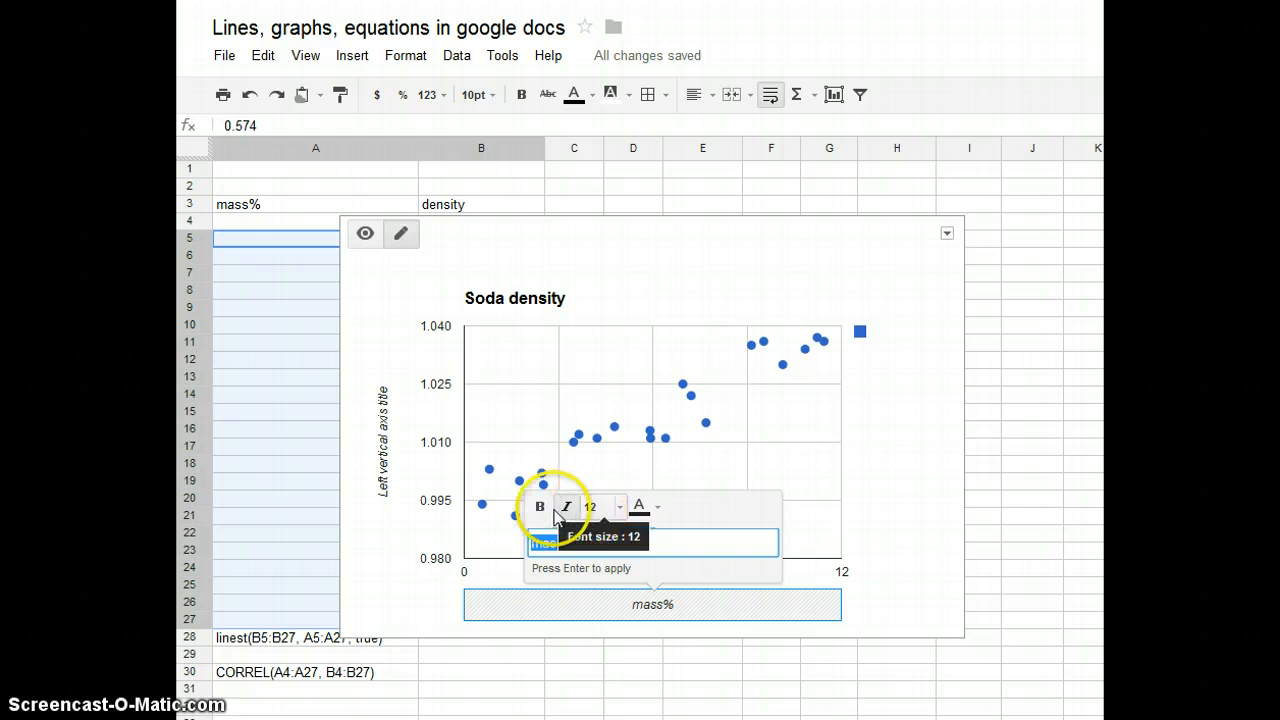
pyautogui.click(914, 288)
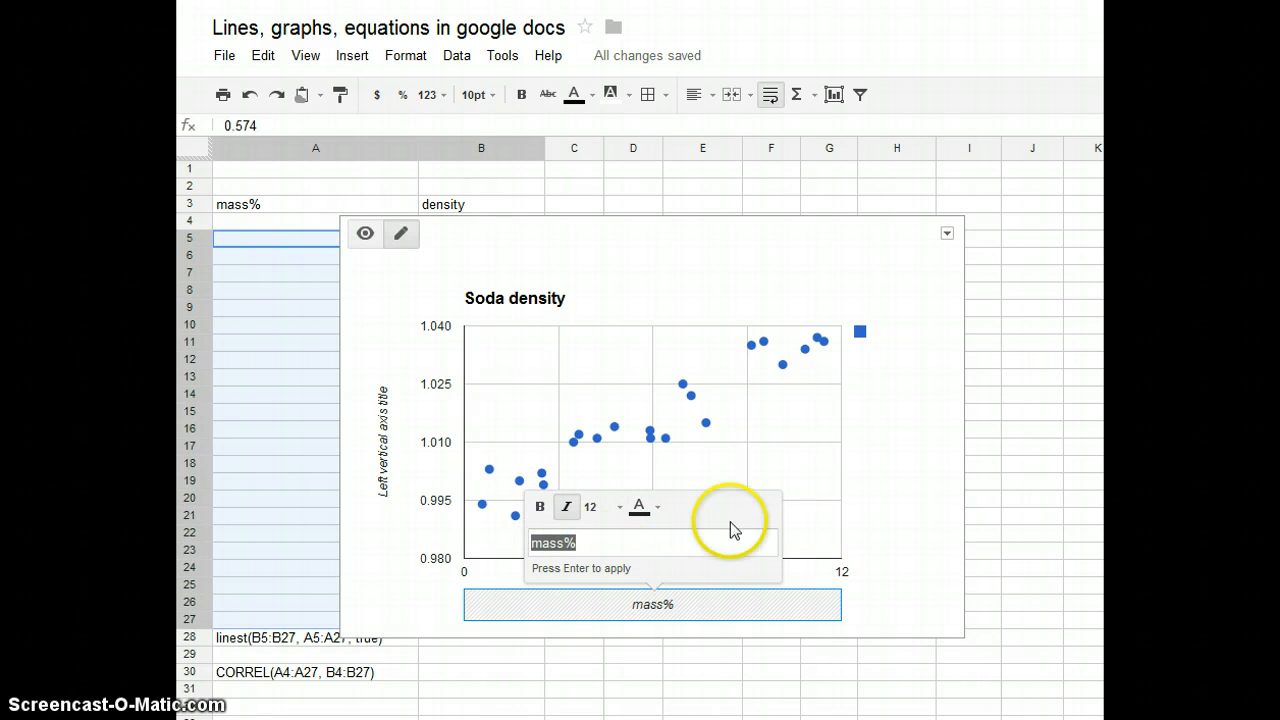
pyautogui.click(609, 545)
pyautogui.click(610, 545)
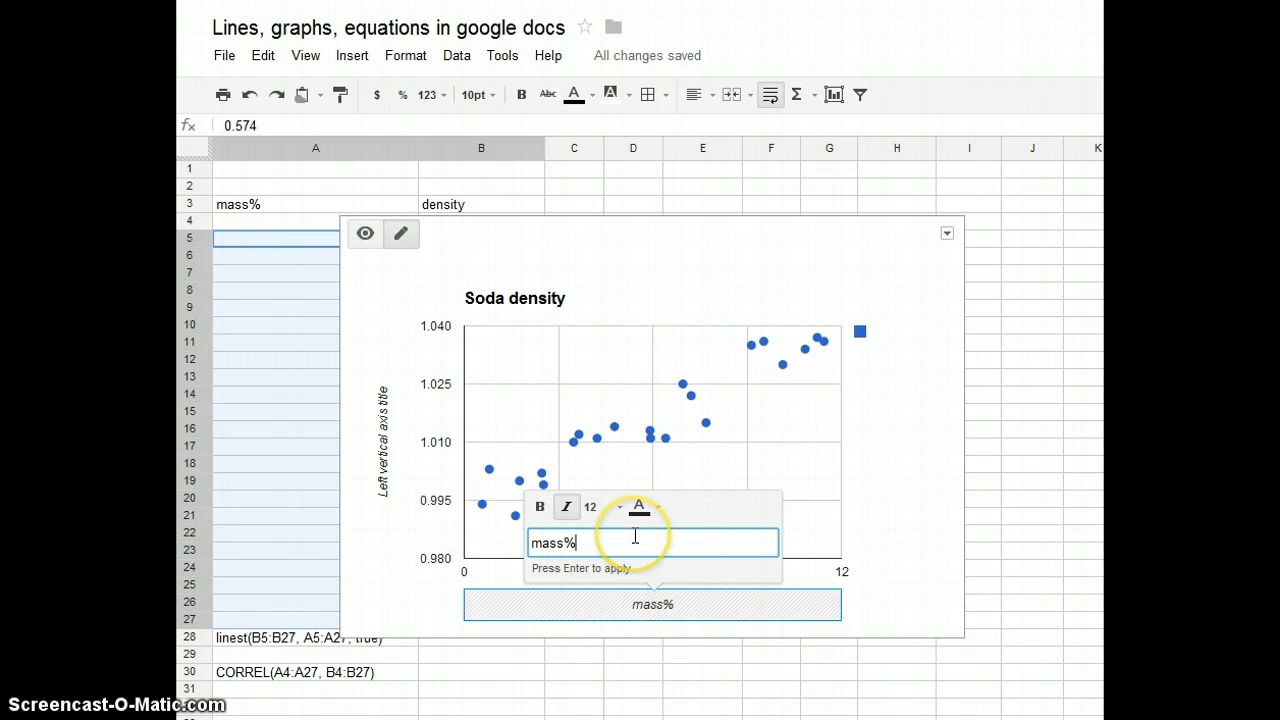
pyautogui.click(798, 236)
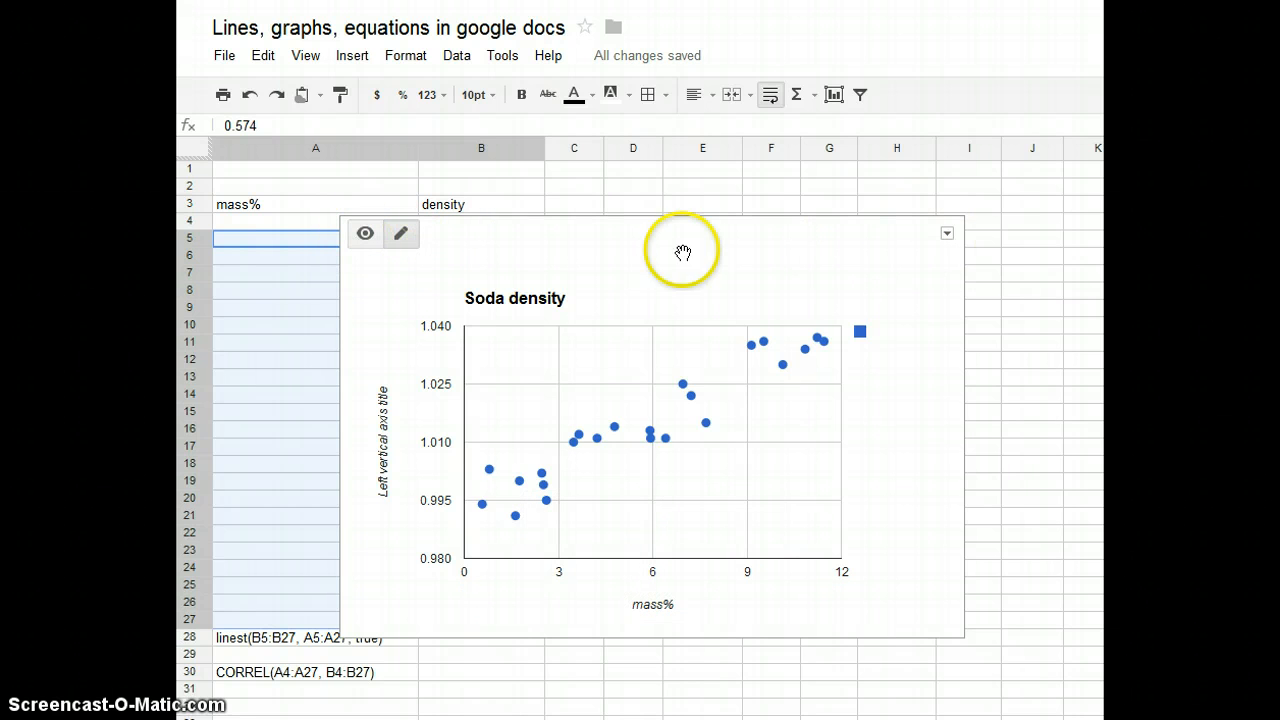
# - Save the Soda density chart as an image
pyautogui.click(946, 235)
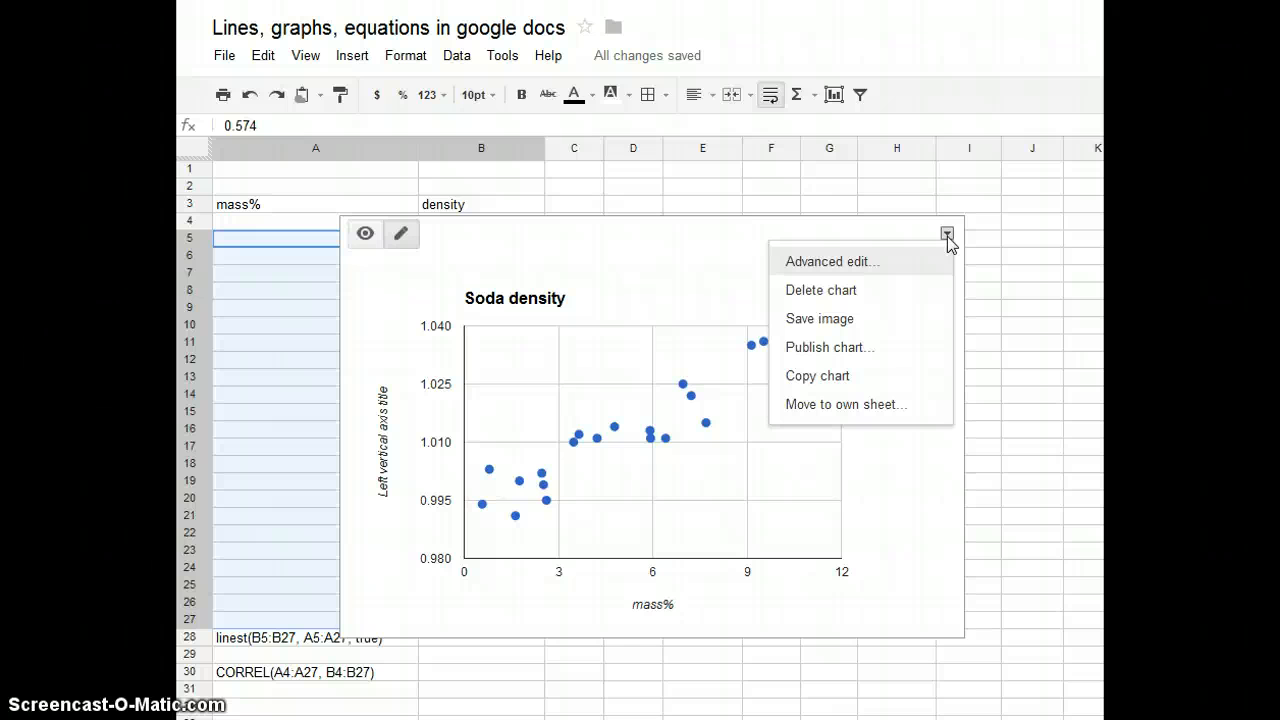
pyautogui.click(947, 236)
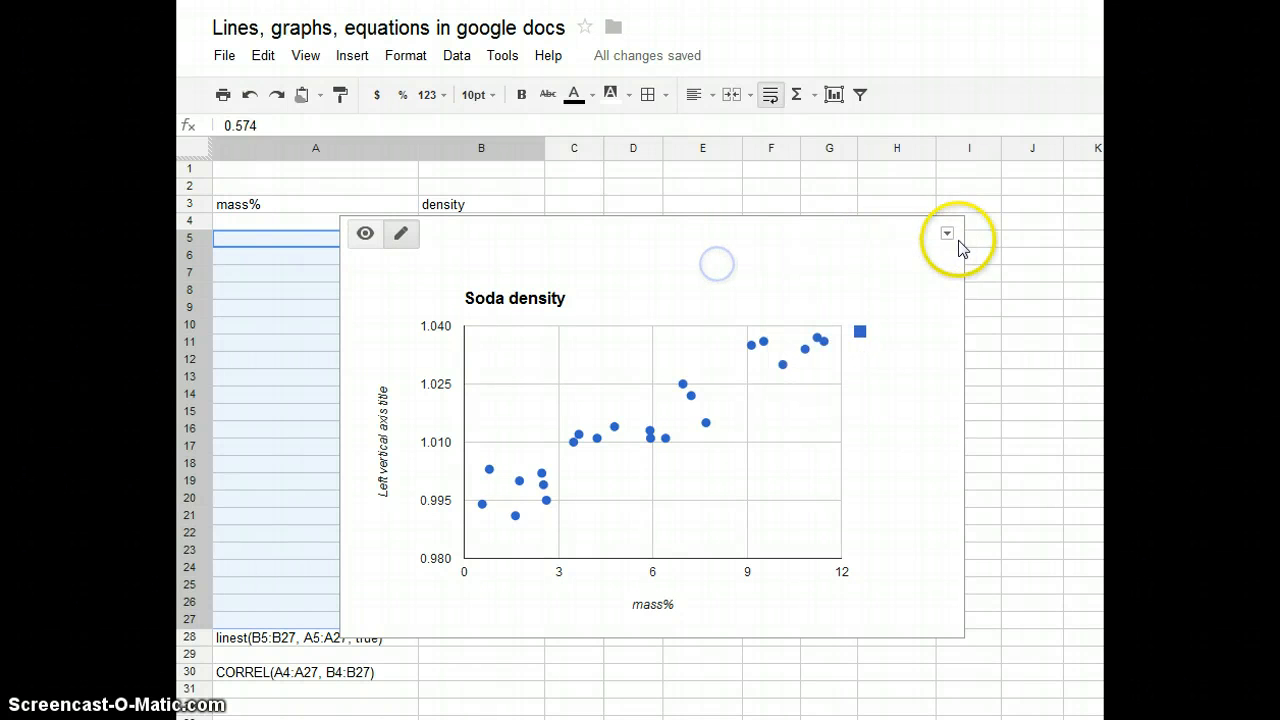
pyautogui.click(947, 236)
pyautogui.click(829, 320)
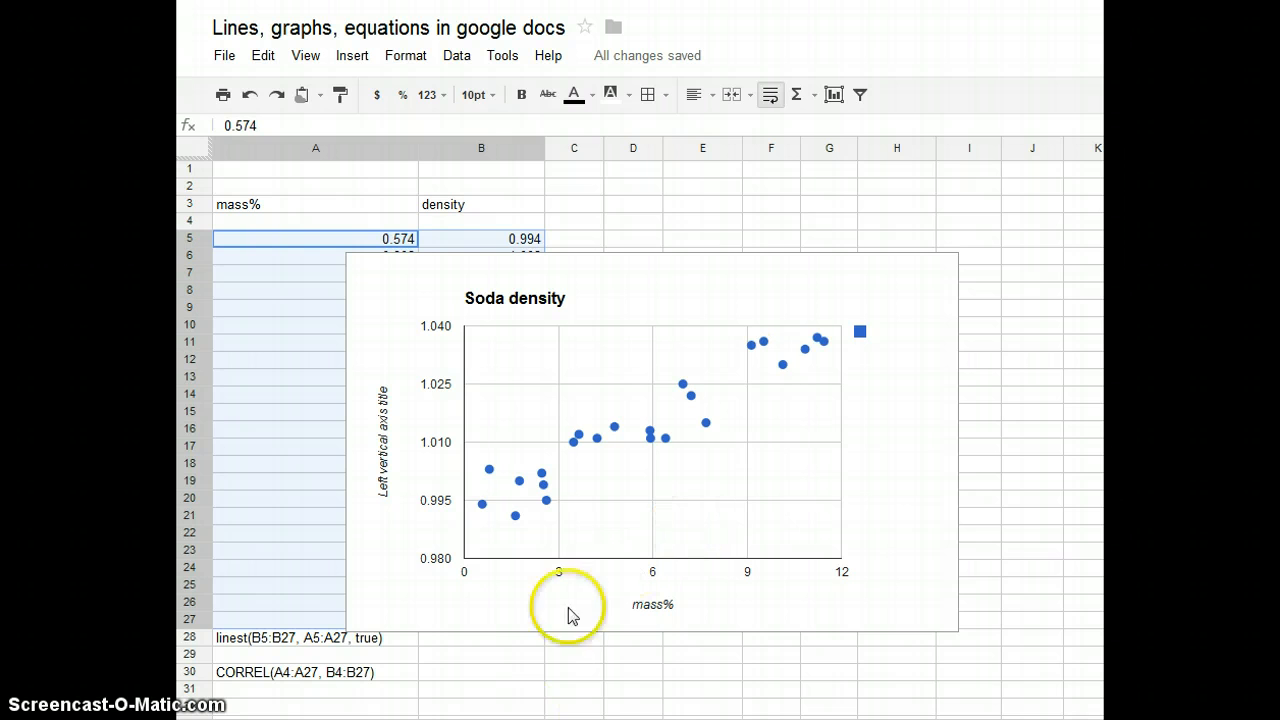
# - Narrow the chart and move it beyond column C so it sits beside the data without covering it
pyautogui.click(840, 285)
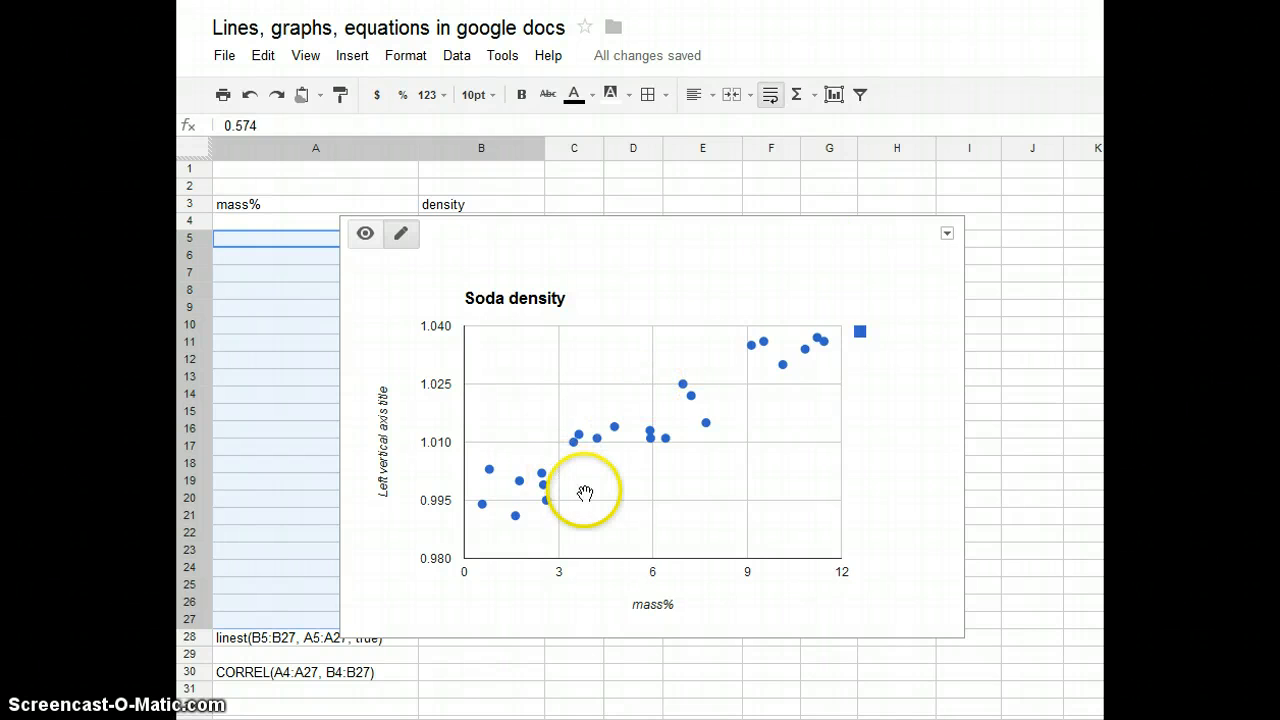
pyautogui.moveTo(953, 315); pyautogui.dragTo(766, 364)
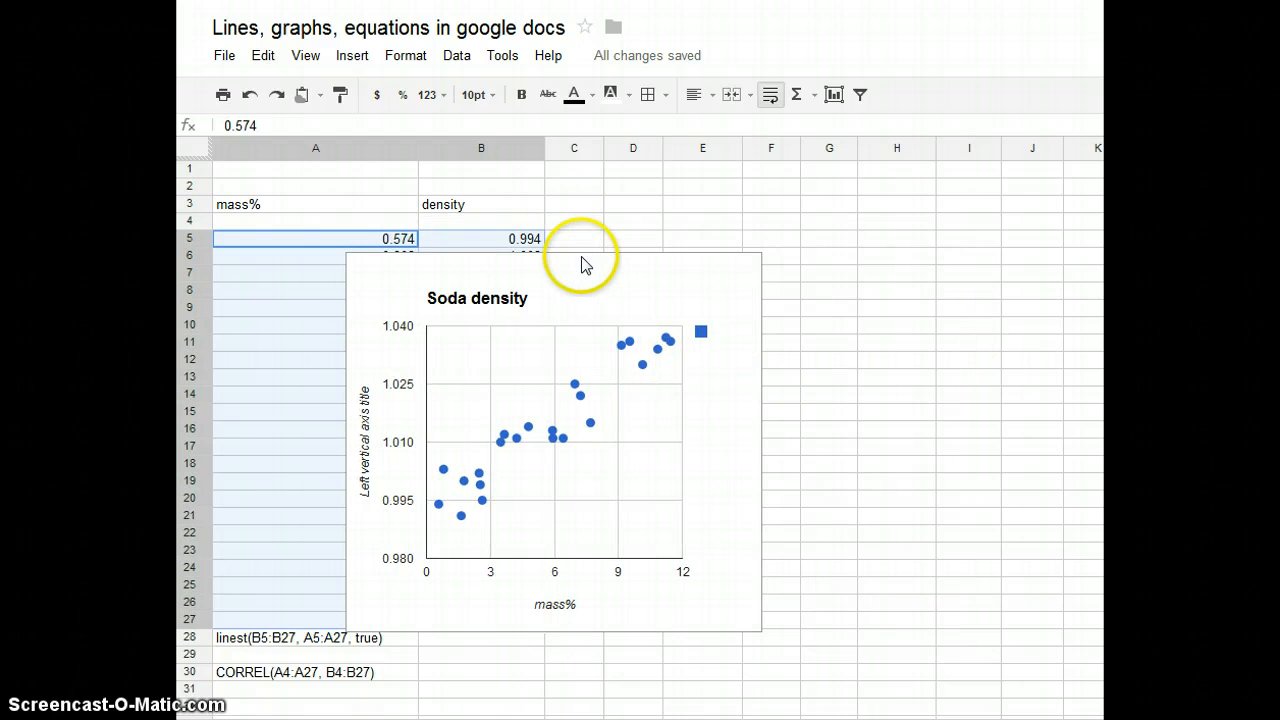
pyautogui.moveTo(682, 241); pyautogui.dragTo(895, 192)
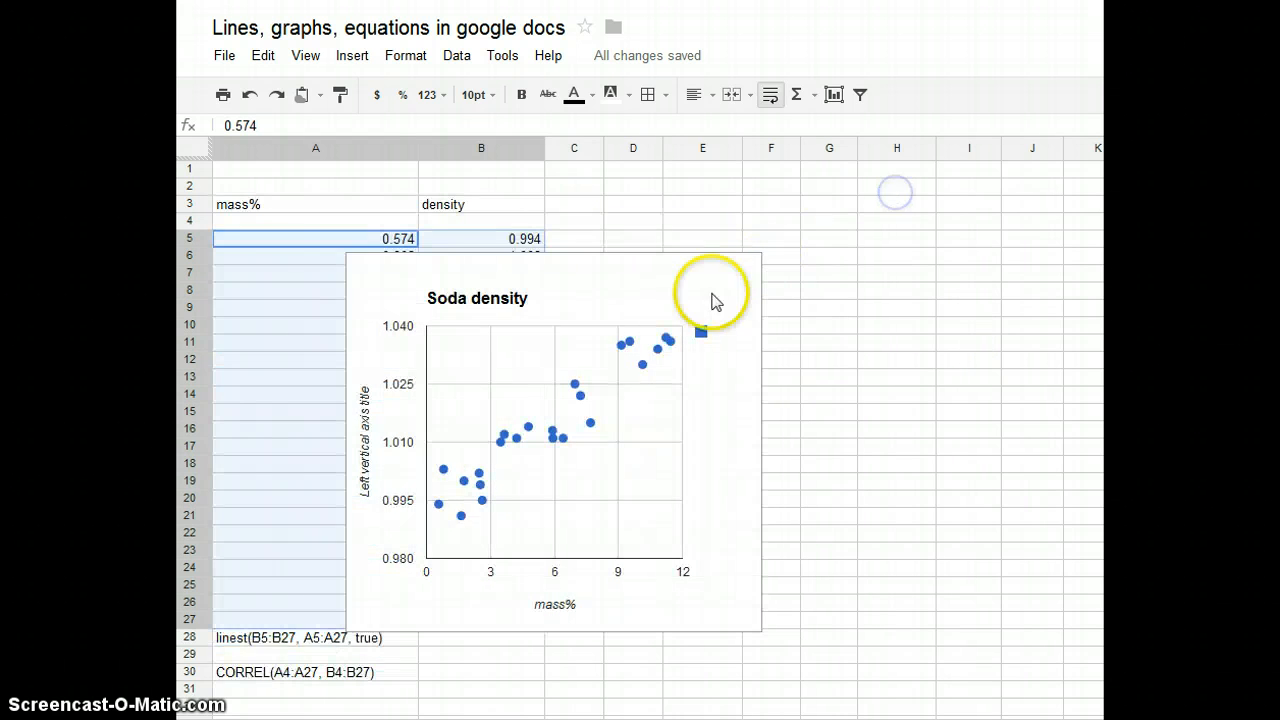
pyautogui.click(594, 261)
pyautogui.moveTo(530, 220); pyautogui.dragTo(806, 200)
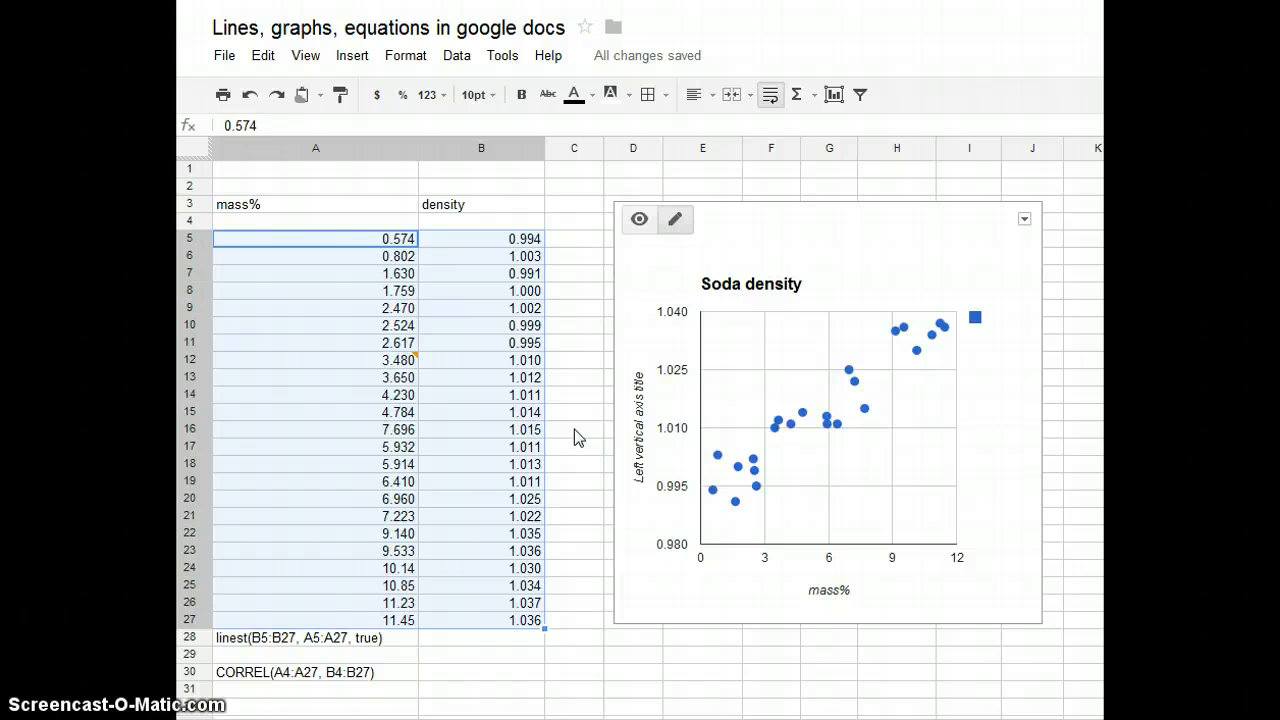
pyautogui.rightClick(802, 418)
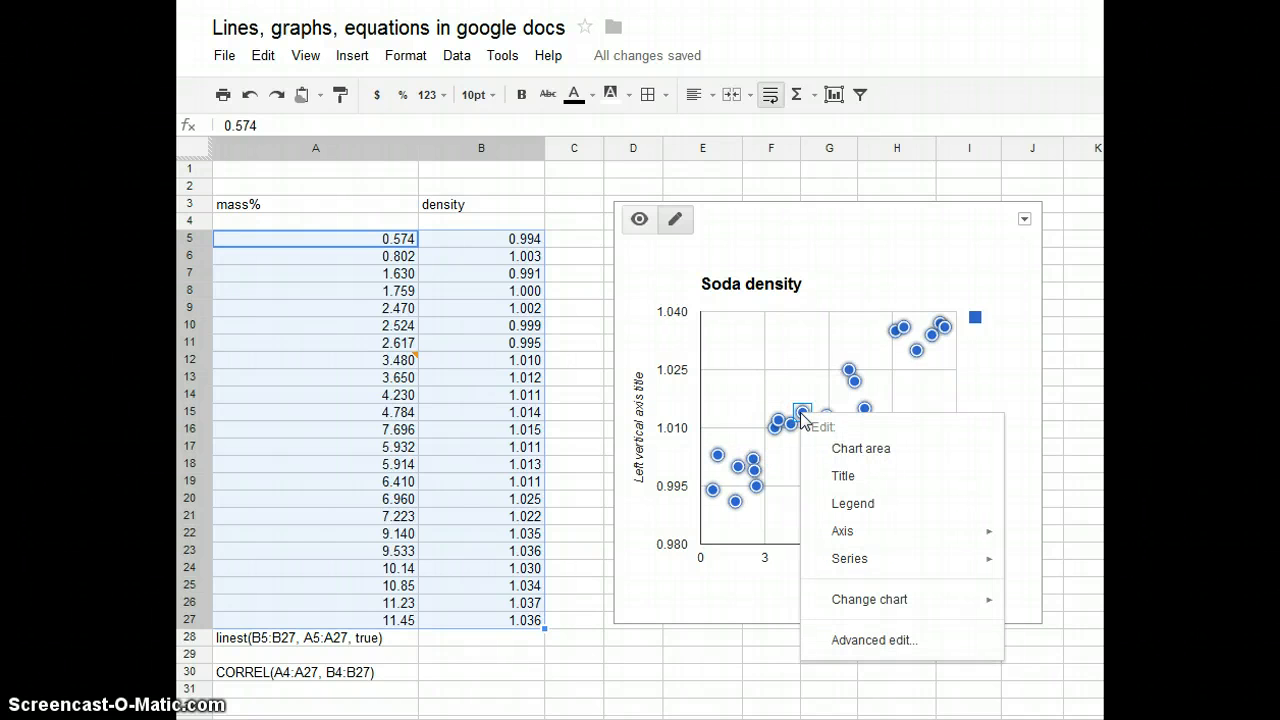
pyautogui.moveTo(886, 620)
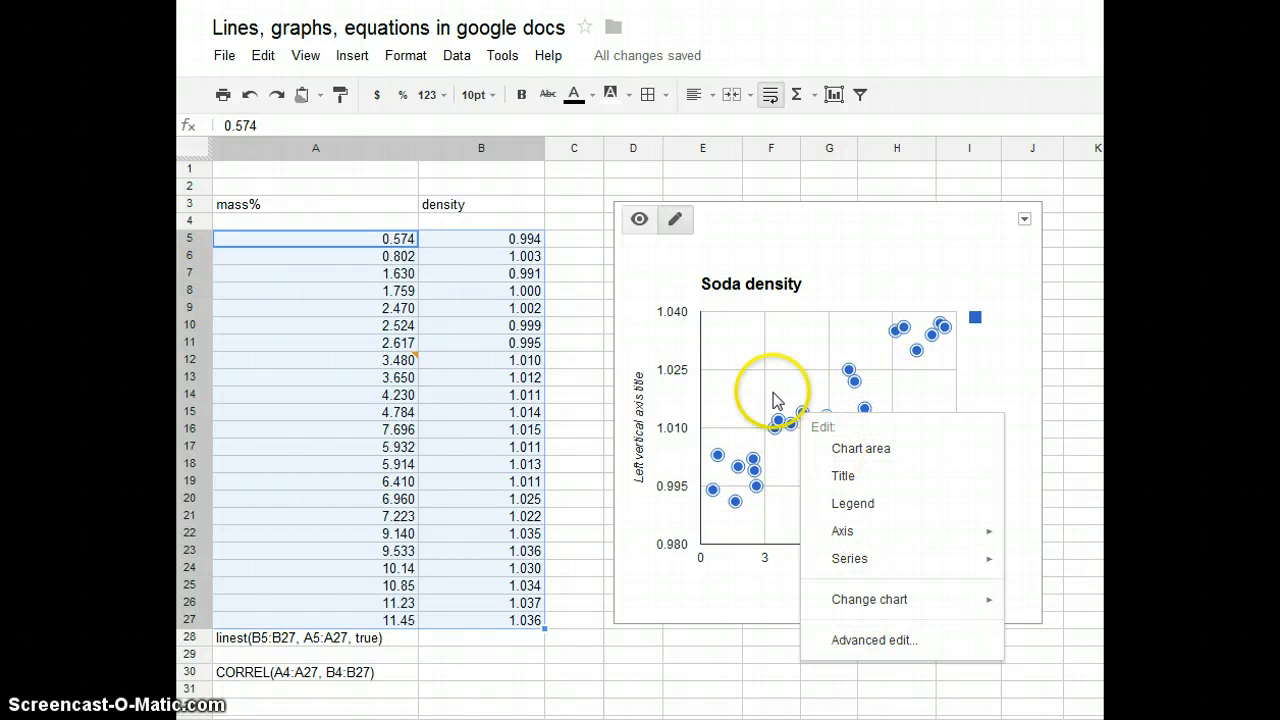
pyautogui.click(560, 206)
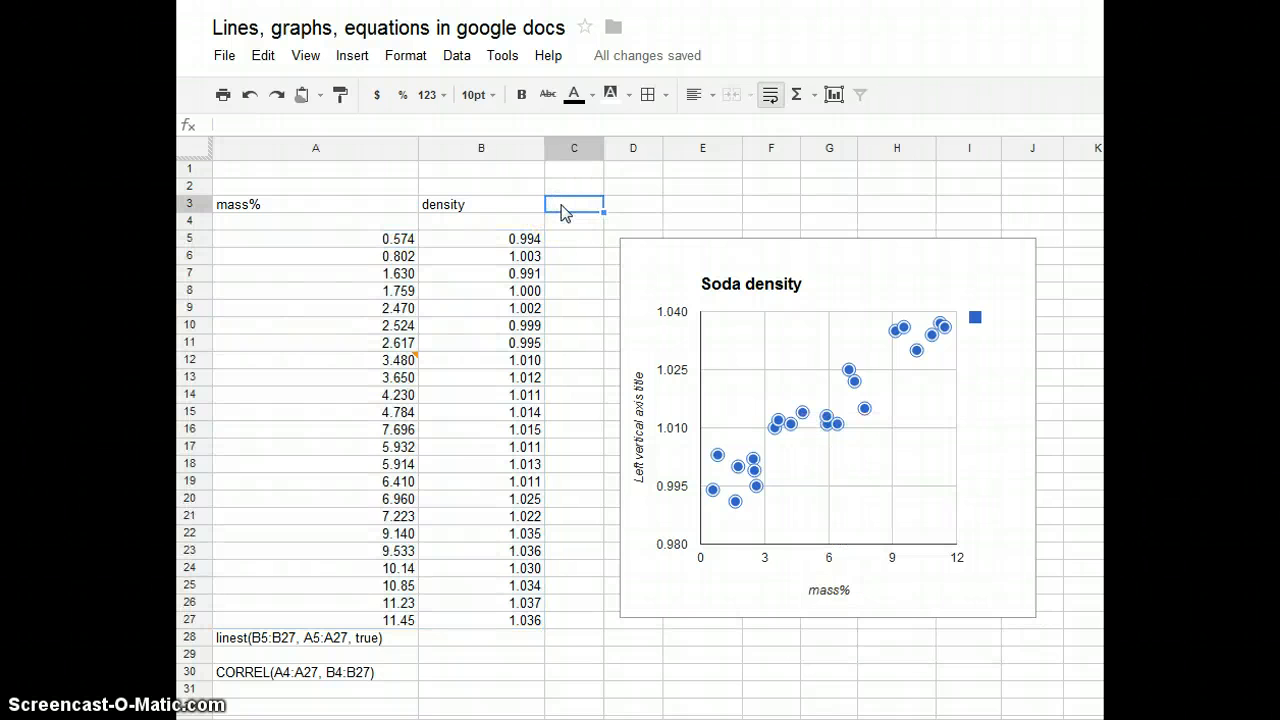
pyautogui.click(500, 640)
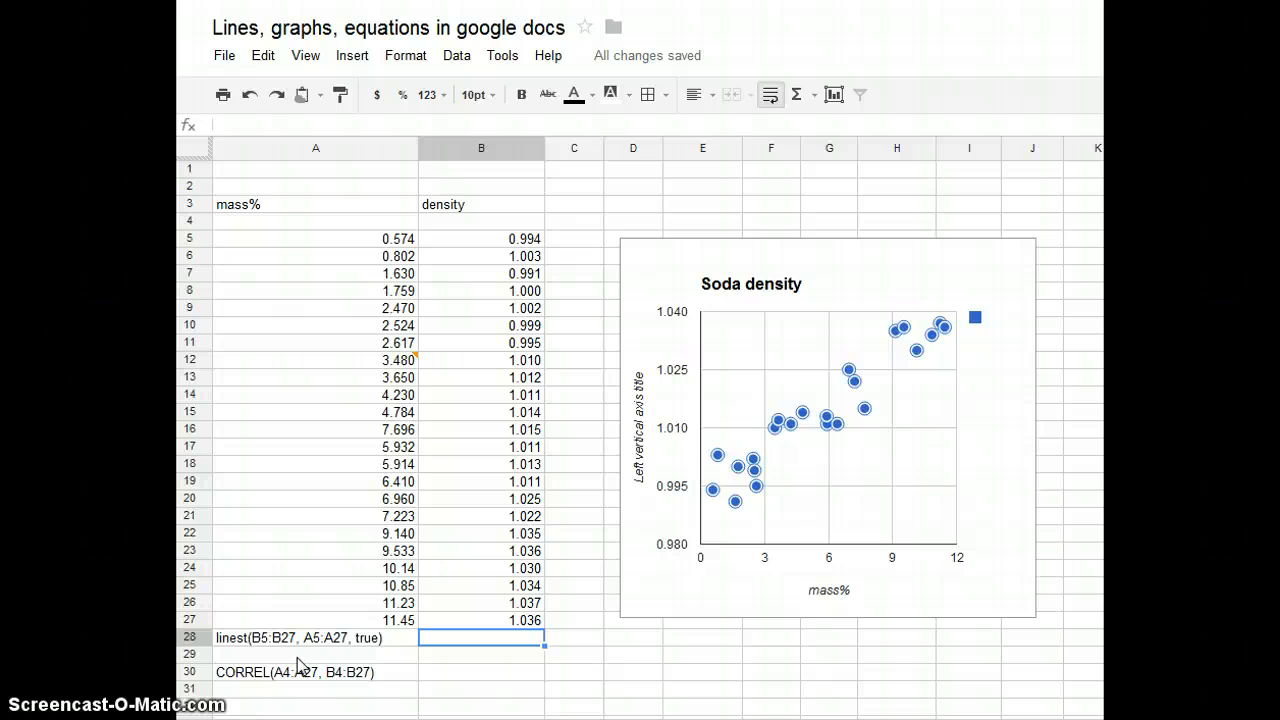
# - Enter the formula =linest(B5:B27, A5:A27, true) in cell A29, below its written-out text
pyautogui.click(225, 643)
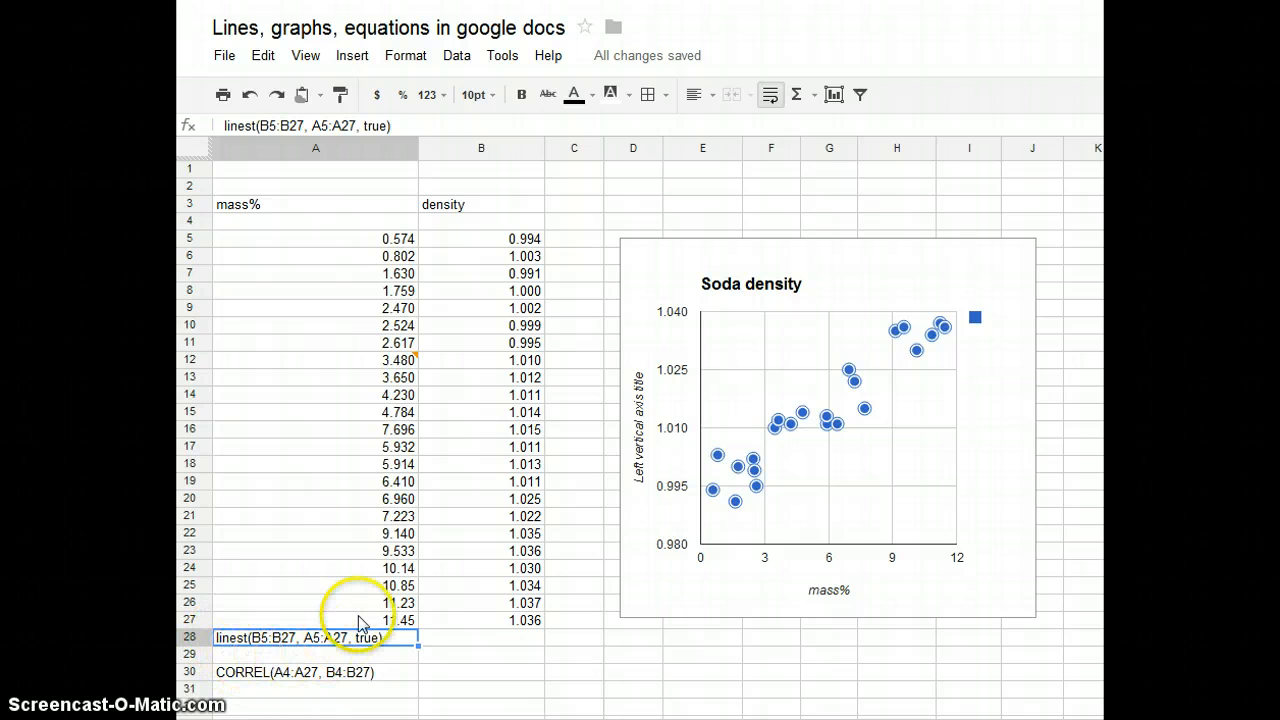
pyautogui.click(286, 654)
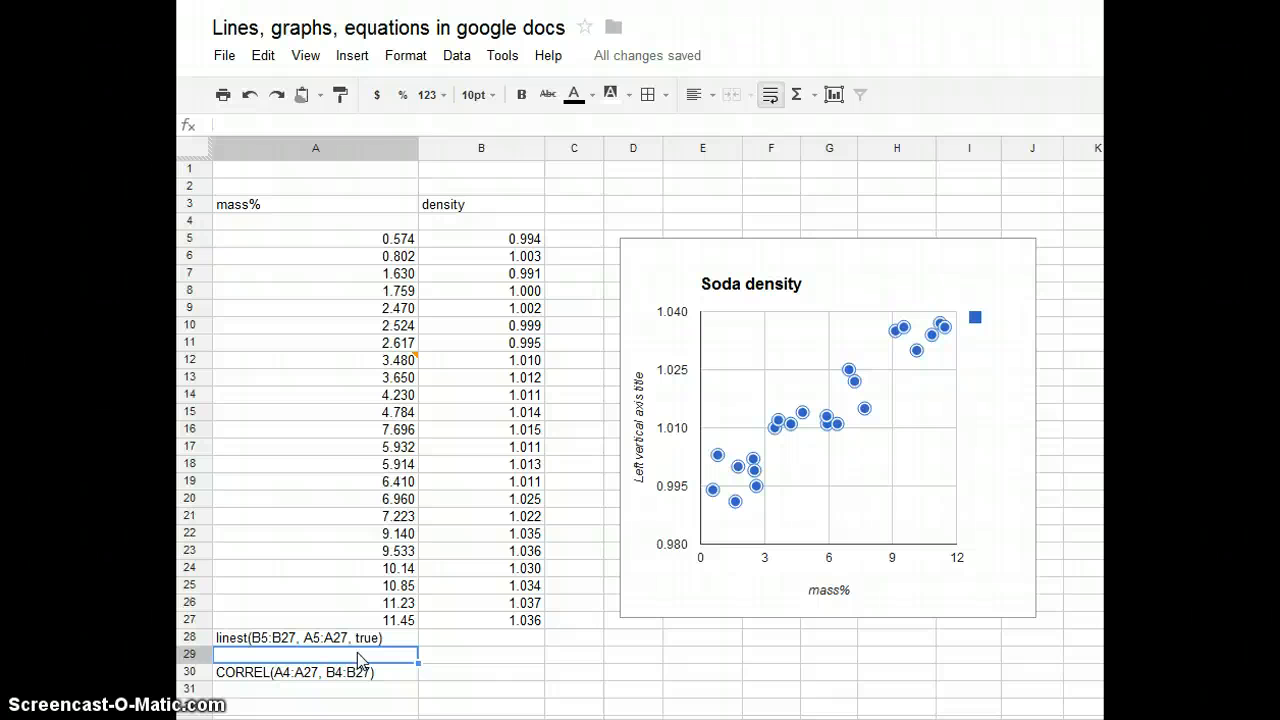
pyautogui.click(236, 126)
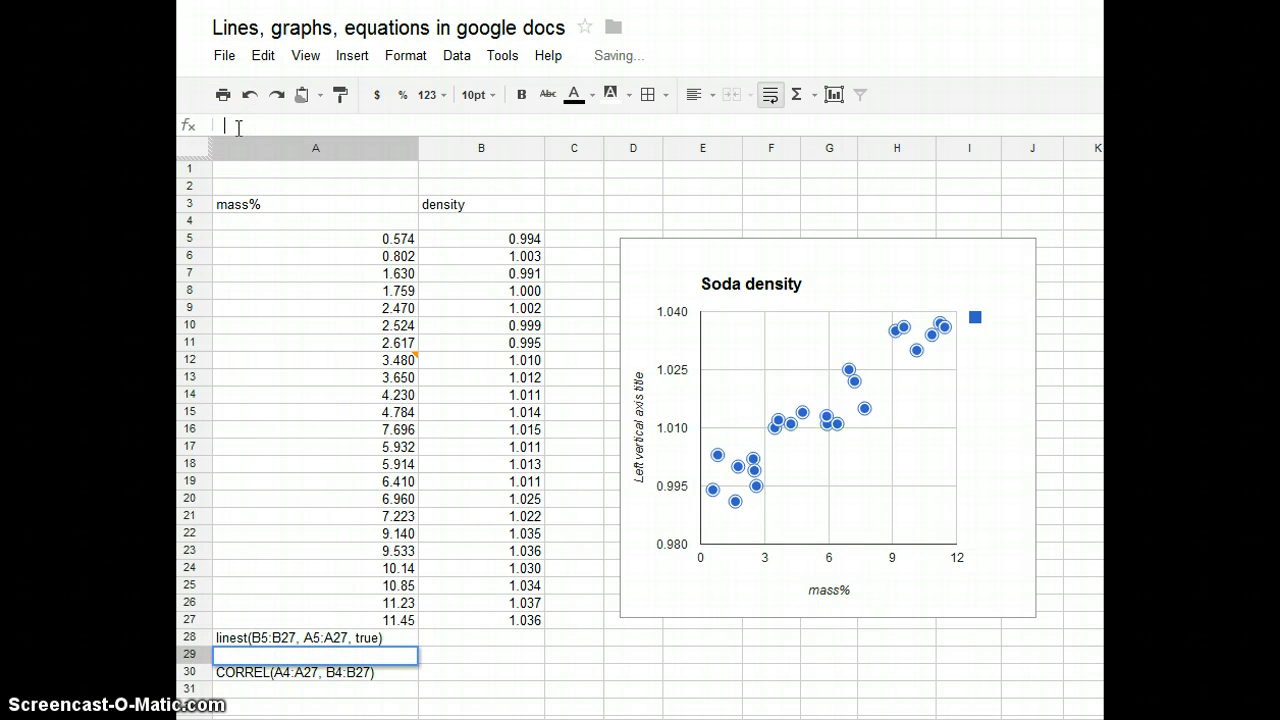
pyautogui.write('=')
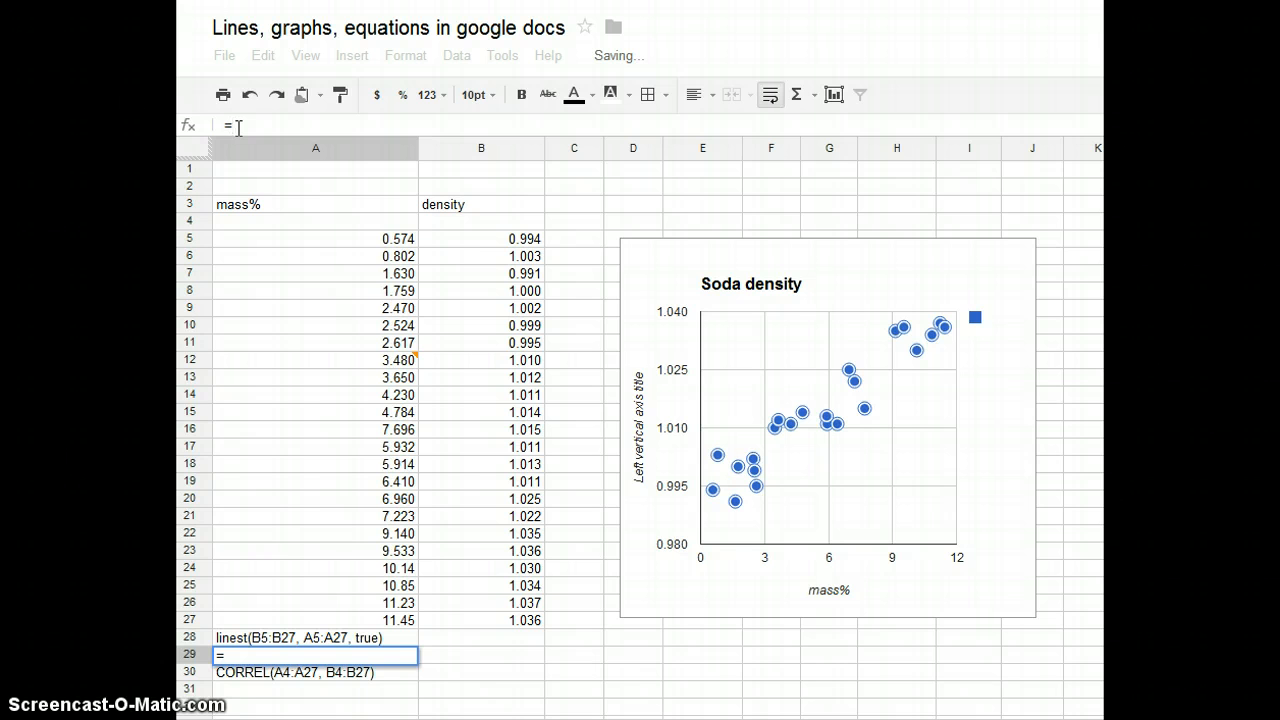
pyautogui.write('l')
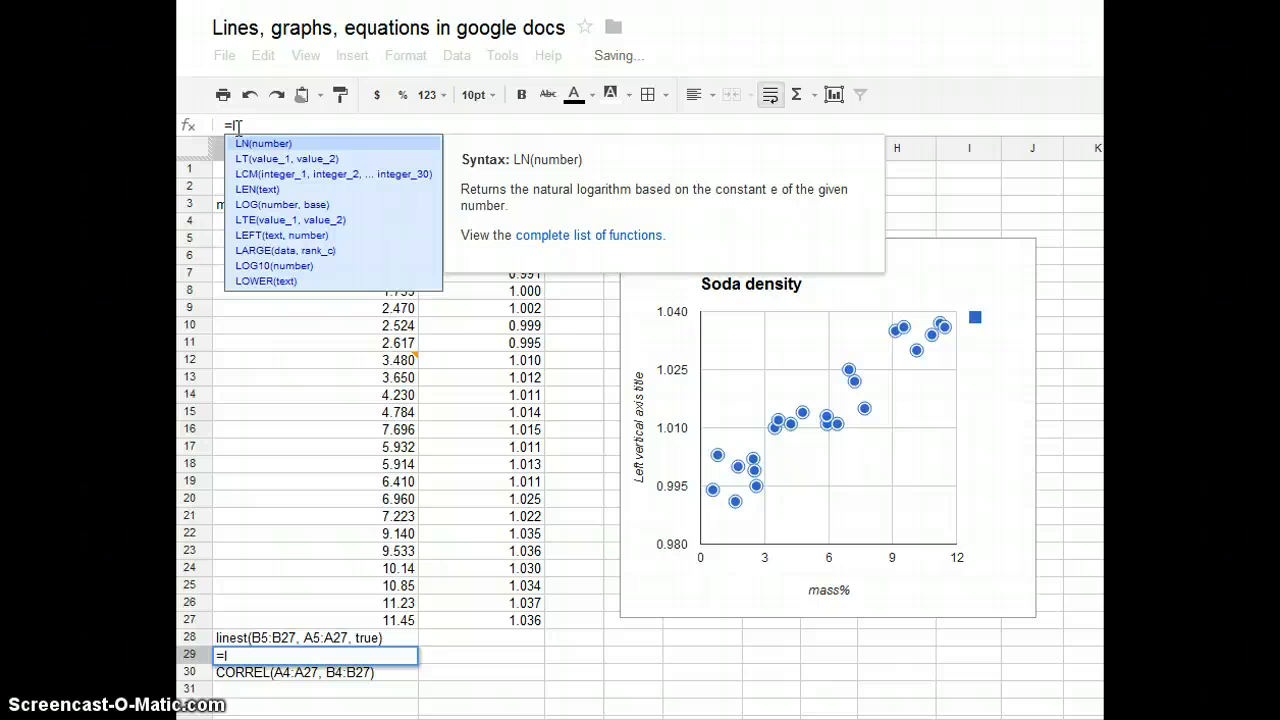
pyautogui.write('inest')
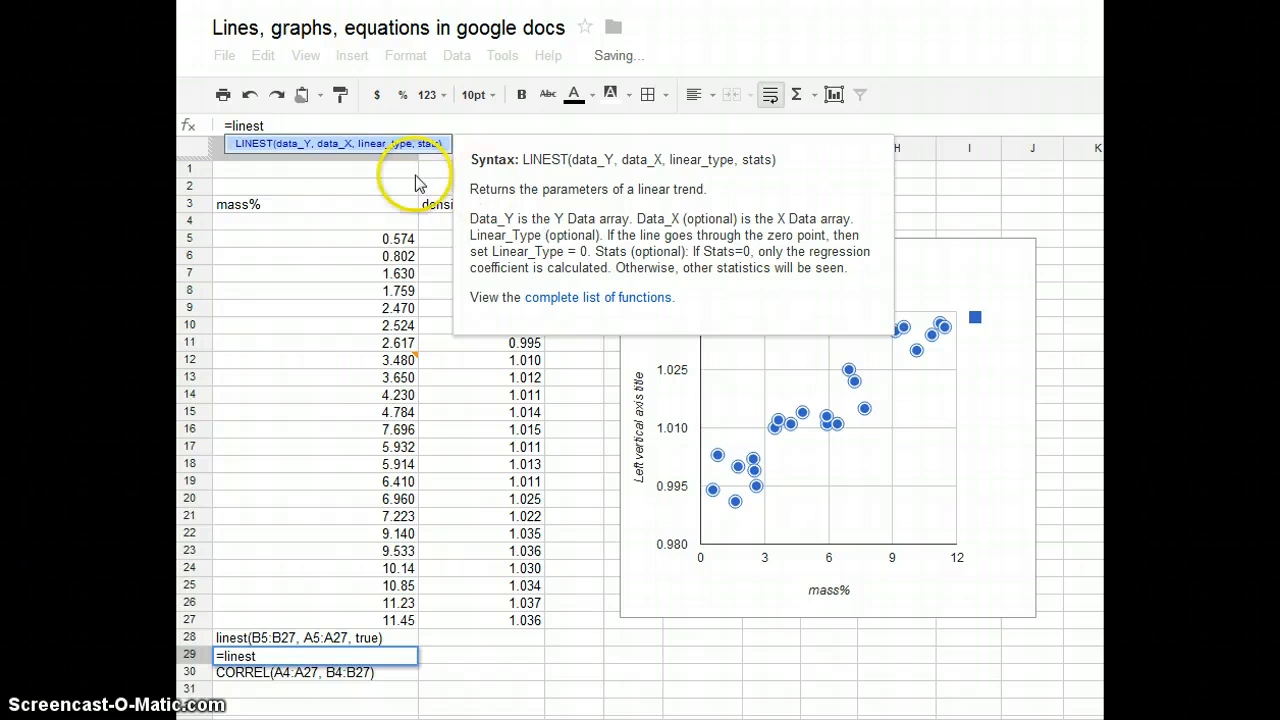
pyautogui.click(296, 124)
pyautogui.click(300, 147)
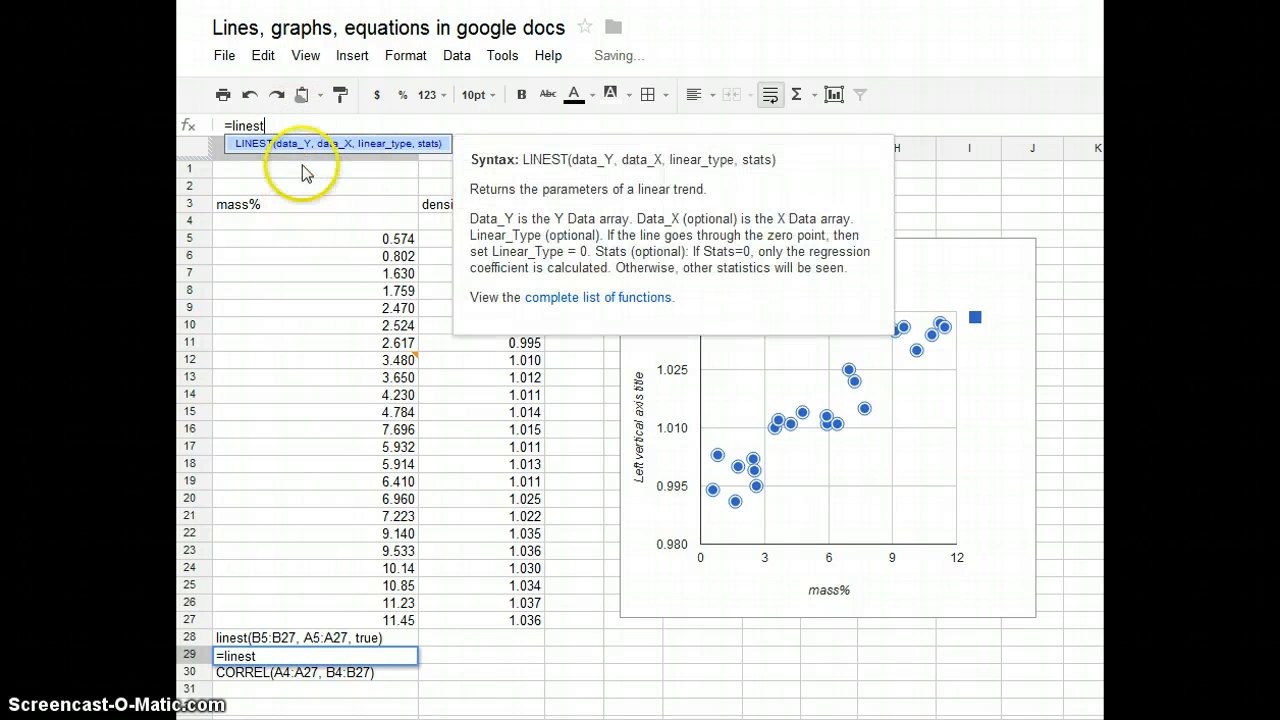
pyautogui.click(298, 124)
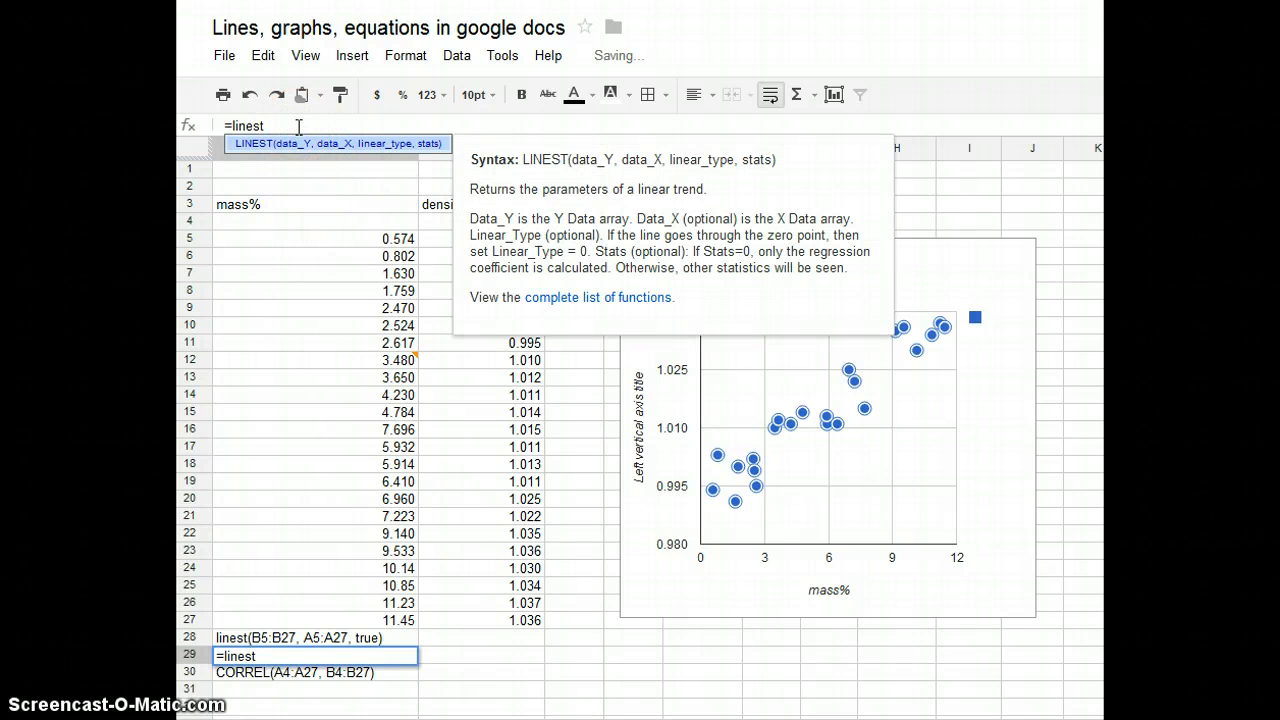
pyautogui.write('B5:')
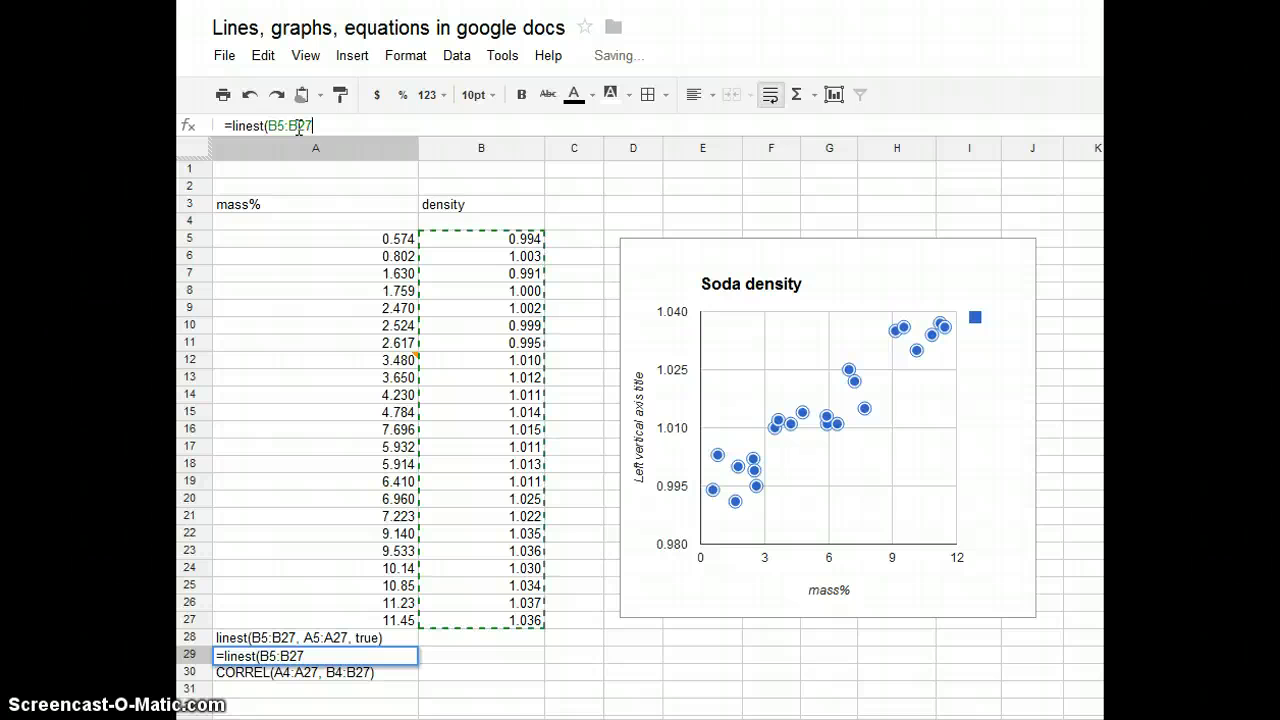
pyautogui.write(', A5:A27, true)')
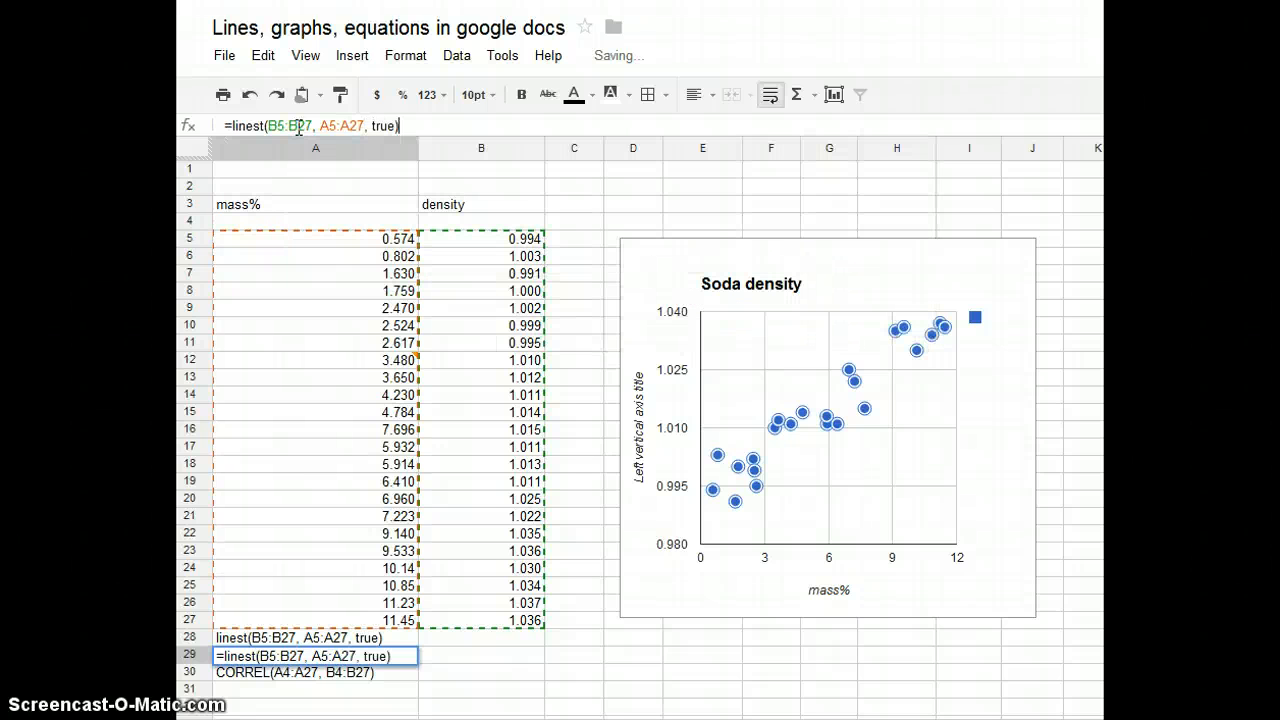
pyautogui.press('Return')
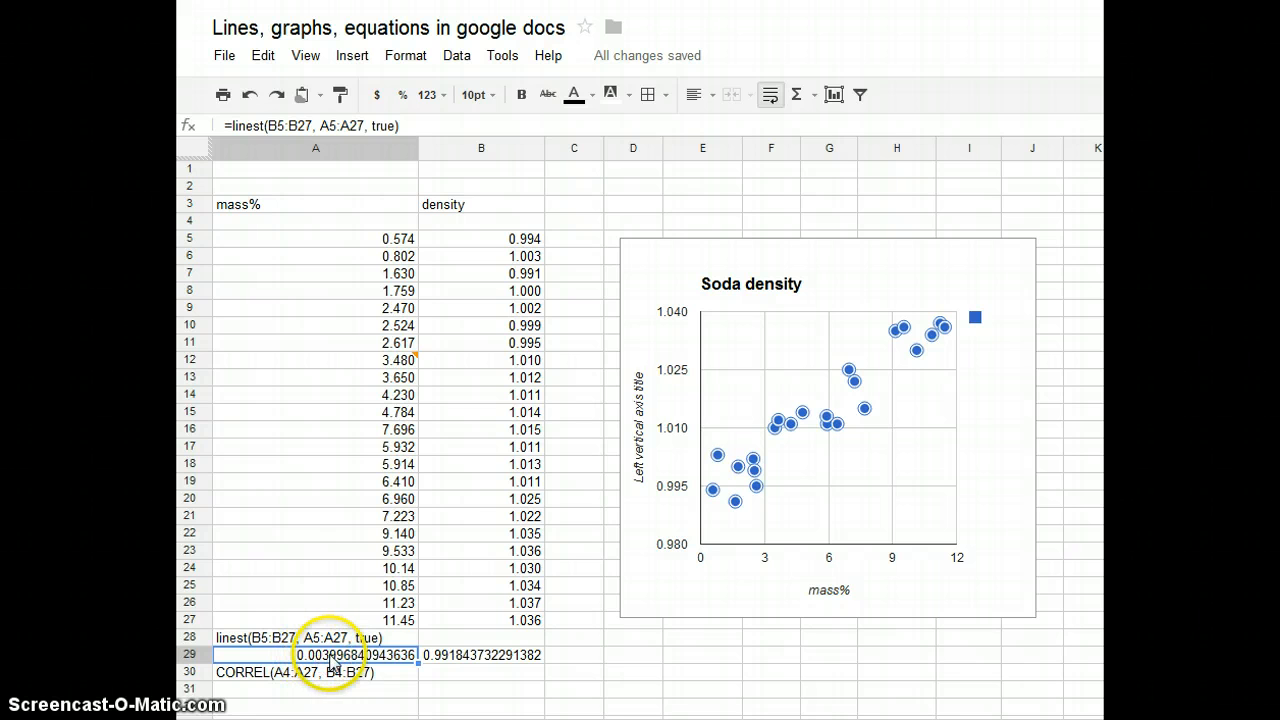
# - Insert an empty row above the CORREL row, directly below the linest results
pyautogui.click(192, 672)
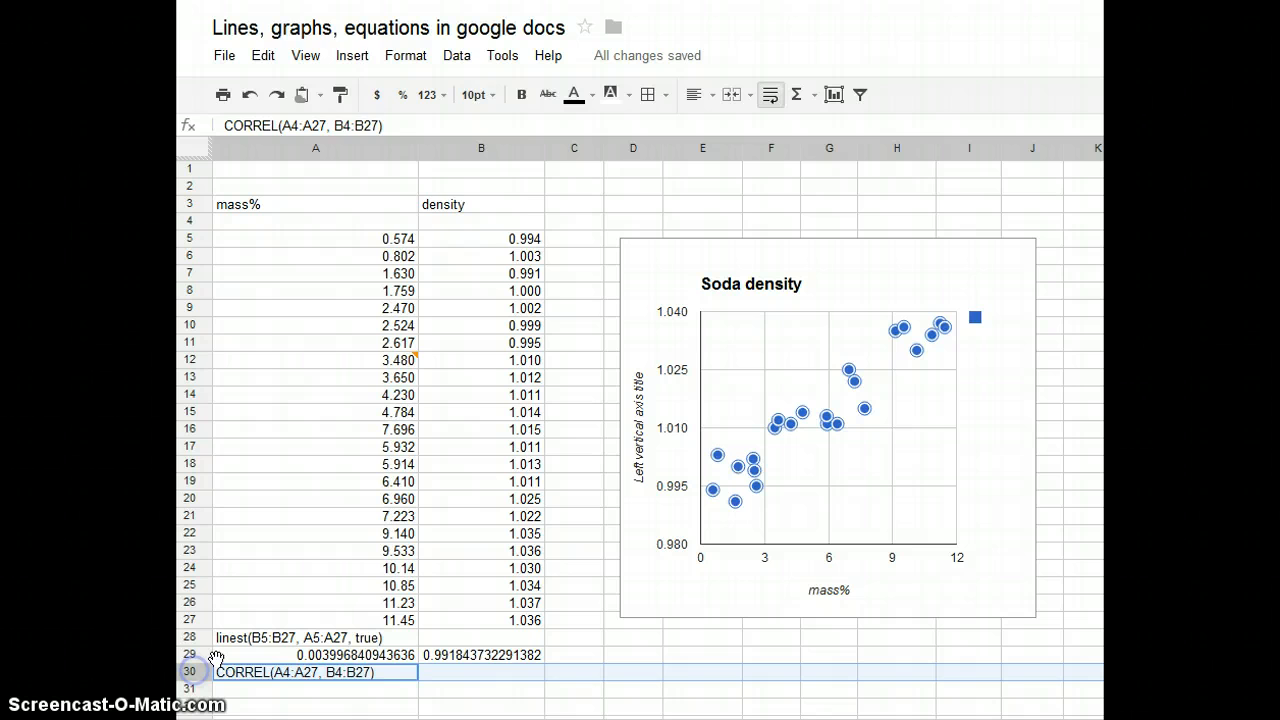
pyautogui.click(352, 55)
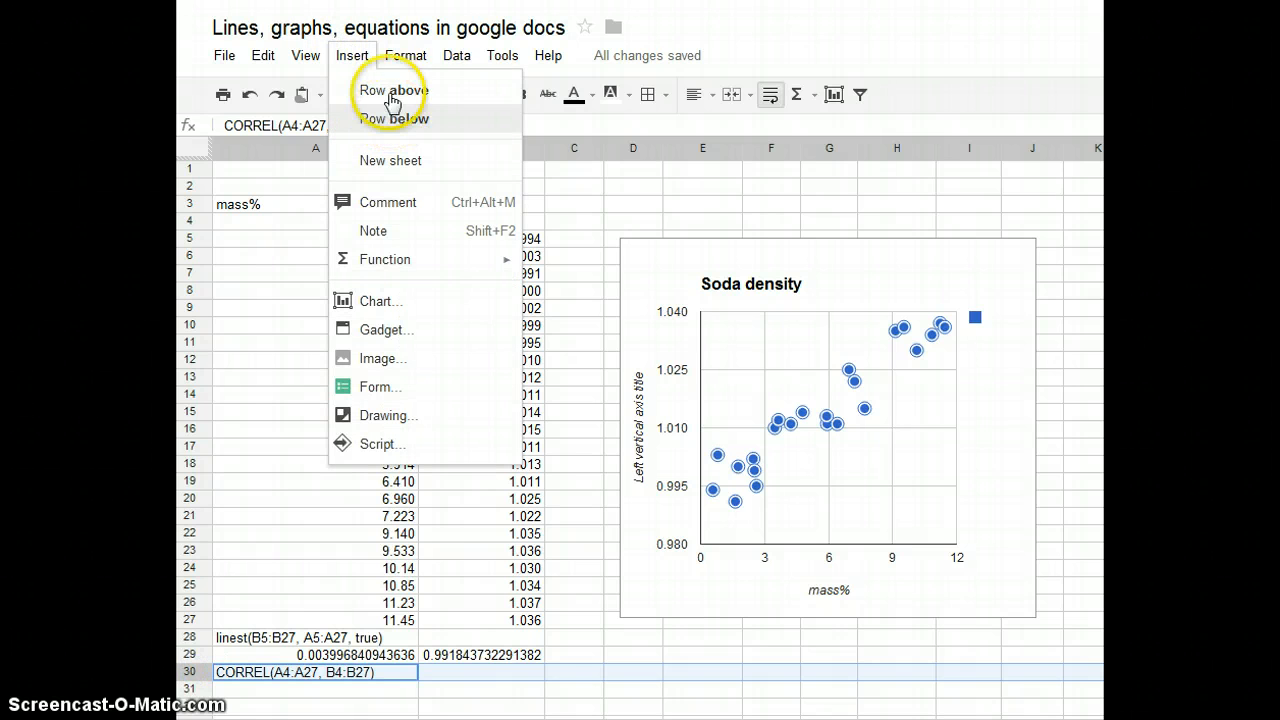
pyautogui.click(388, 90)
# - Label the two linest results in the row beneath them: "slope" in A30 and "y intercept" in B30
pyautogui.click(355, 656)
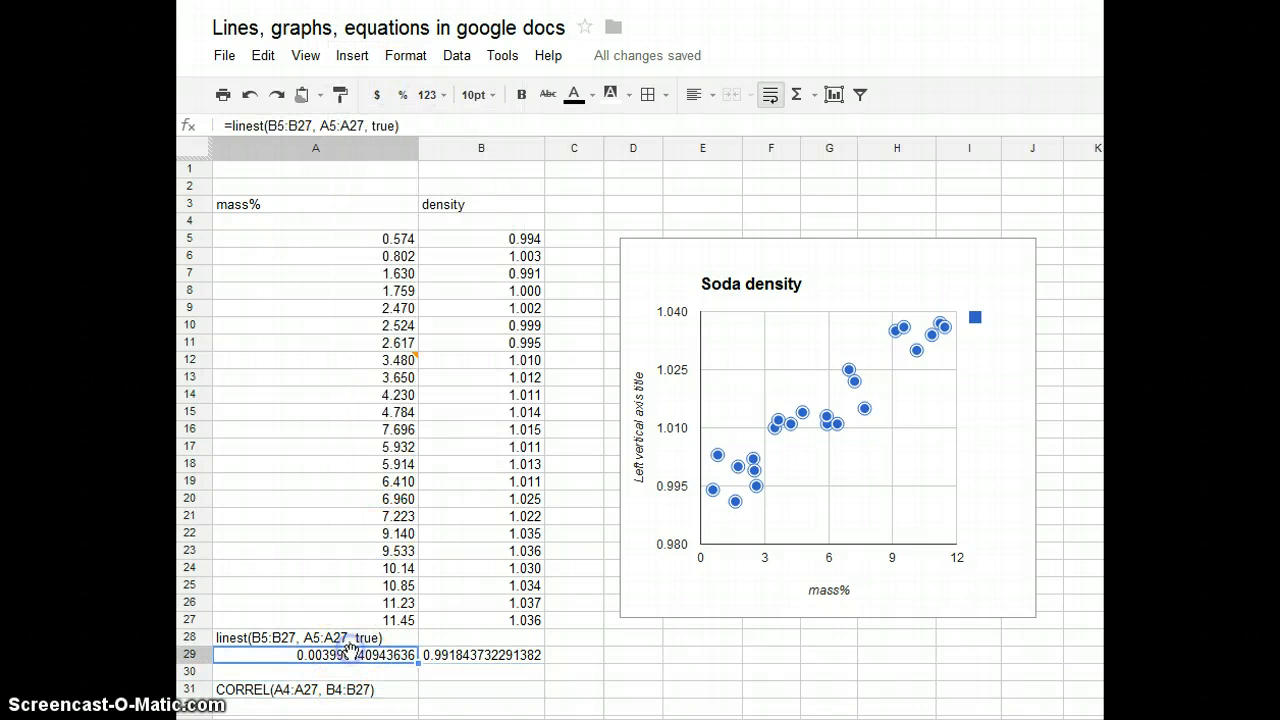
pyautogui.click(465, 662)
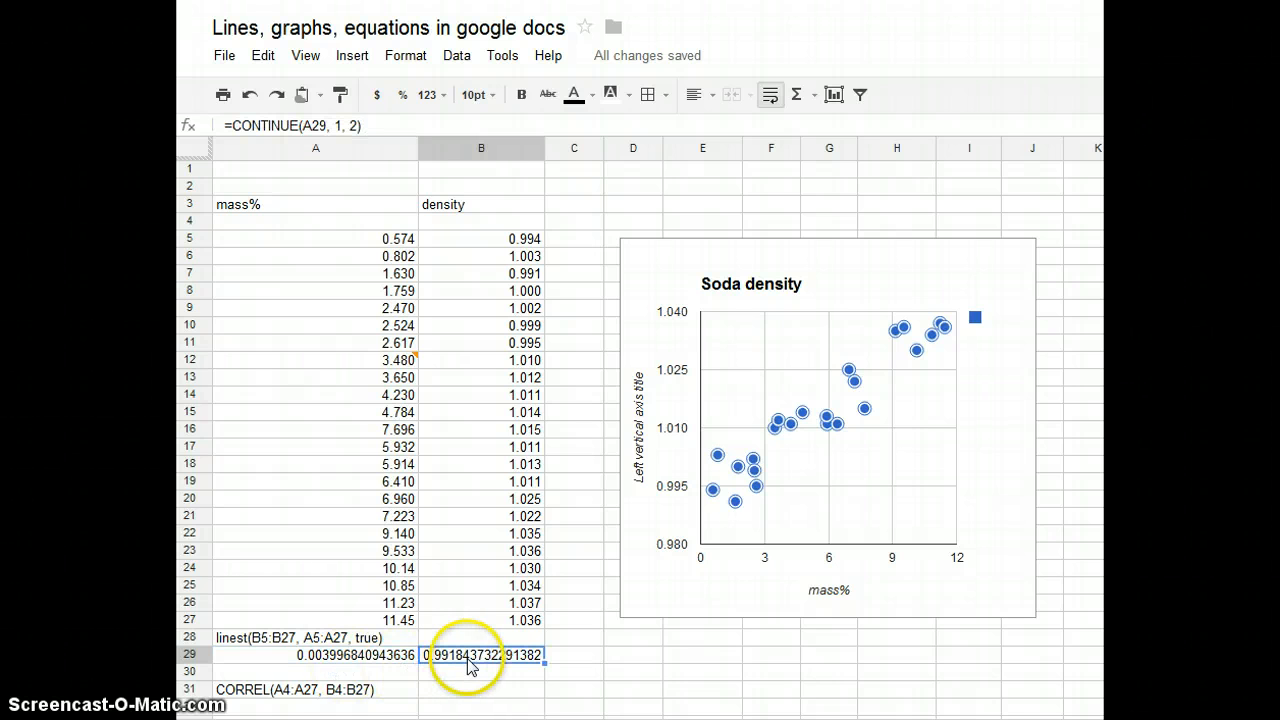
pyautogui.click(465, 662)
pyautogui.click(350, 662)
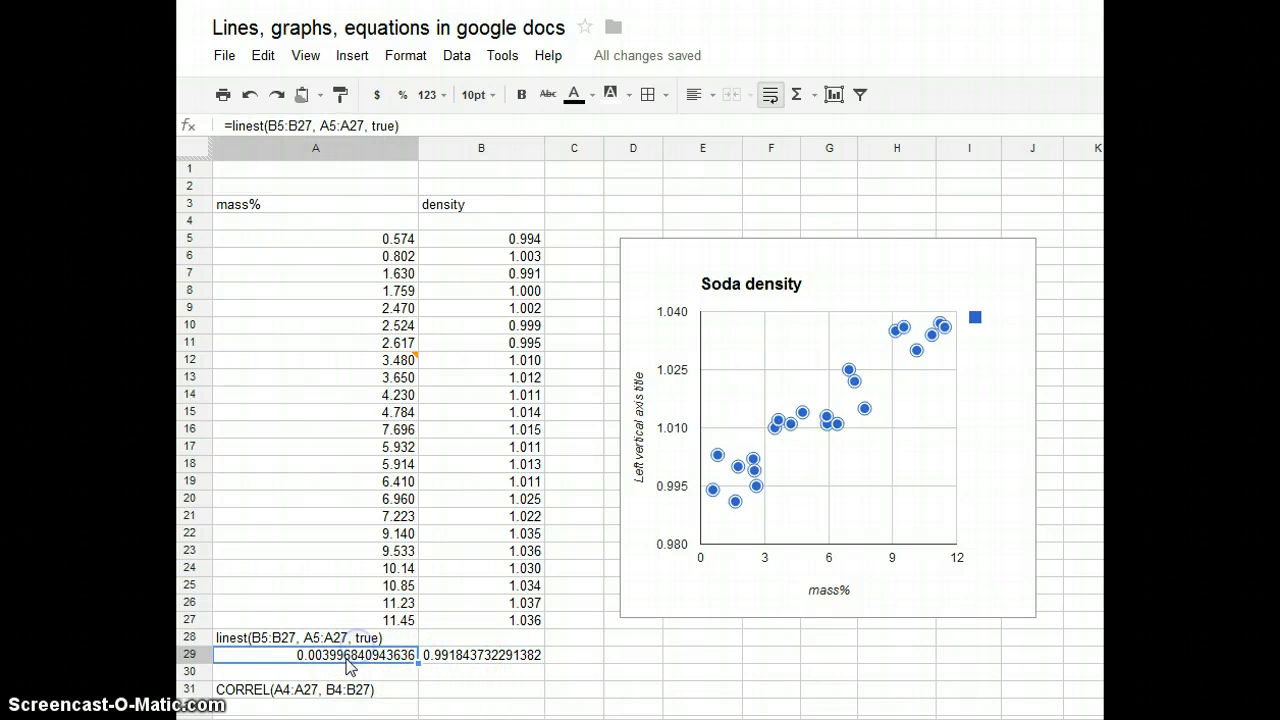
pyautogui.click(345, 662)
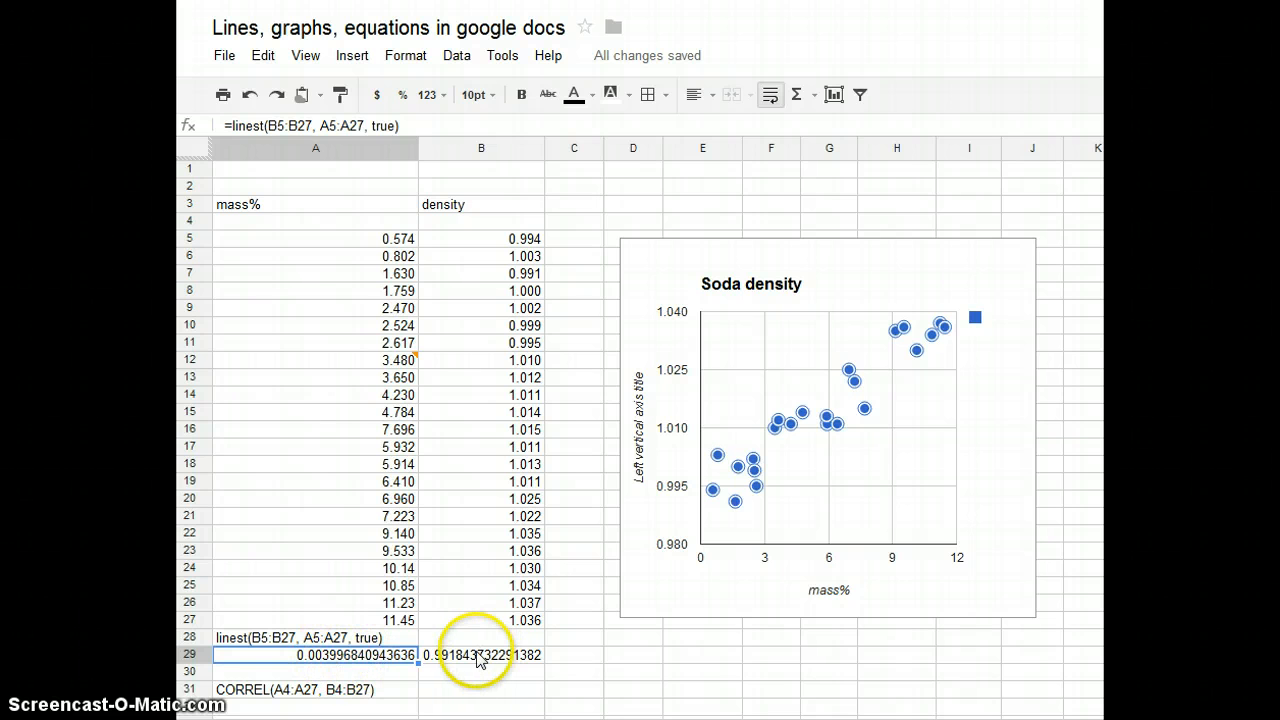
pyautogui.click(338, 672)
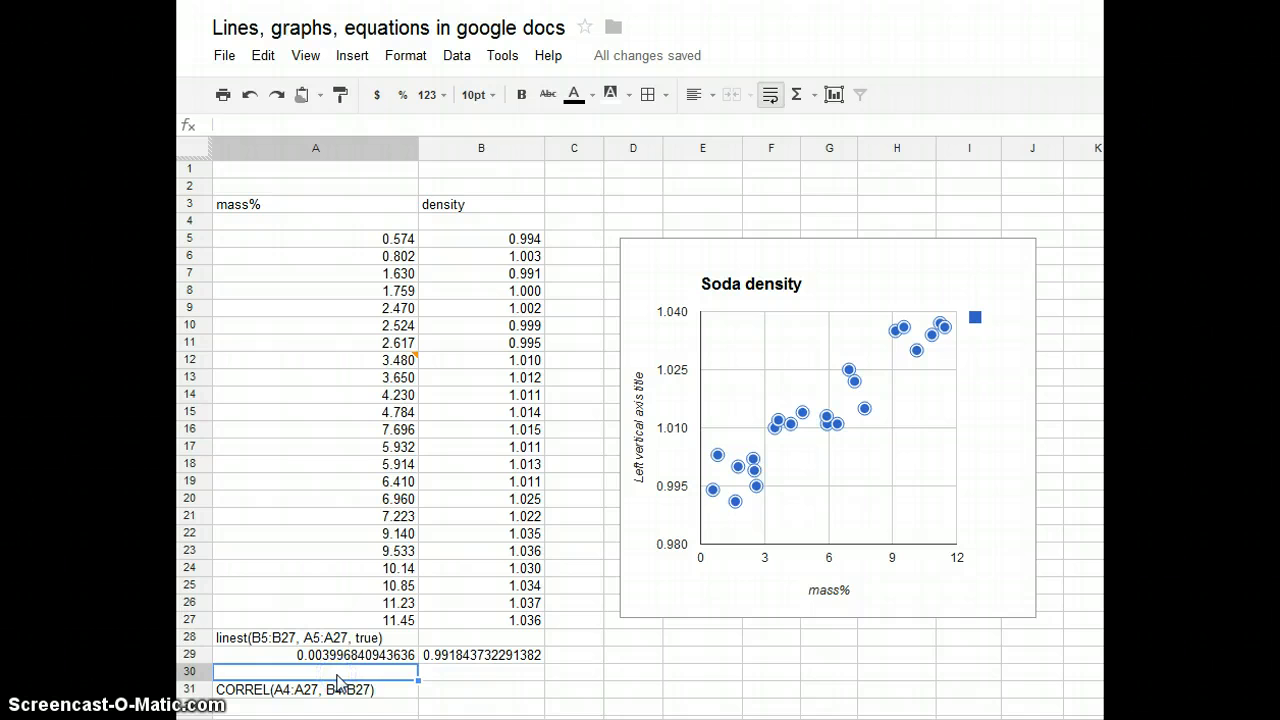
pyautogui.write('slope')
pyautogui.press('Tab')
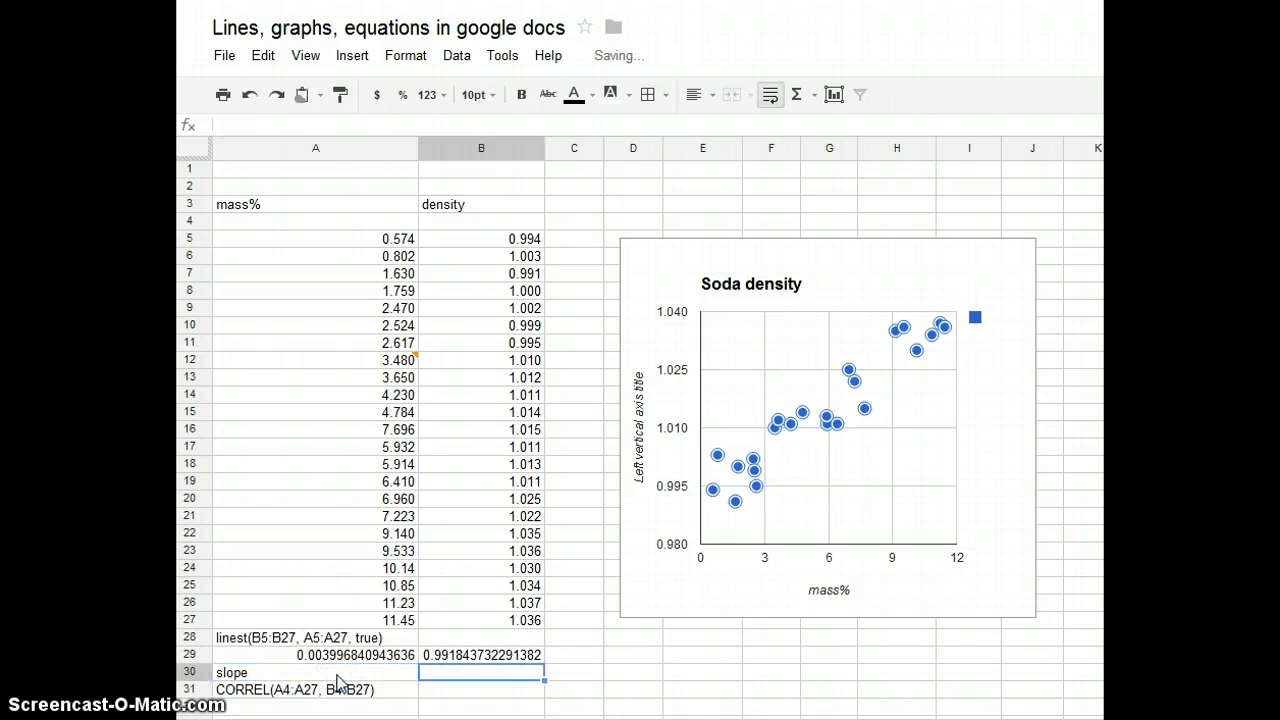
pyautogui.write('y intercept')
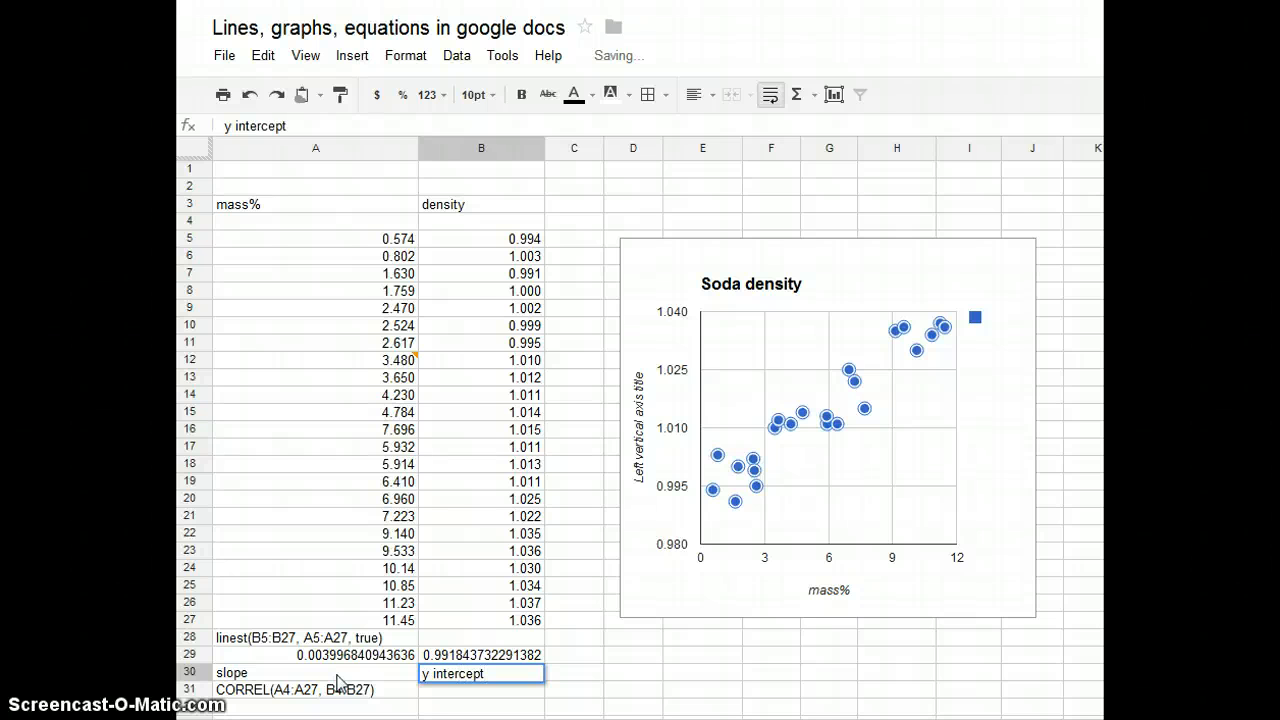
# - Enter the note "<--- linear eqn" in C29 and widen column C so the note fits on one line
pyautogui.click(578, 656)
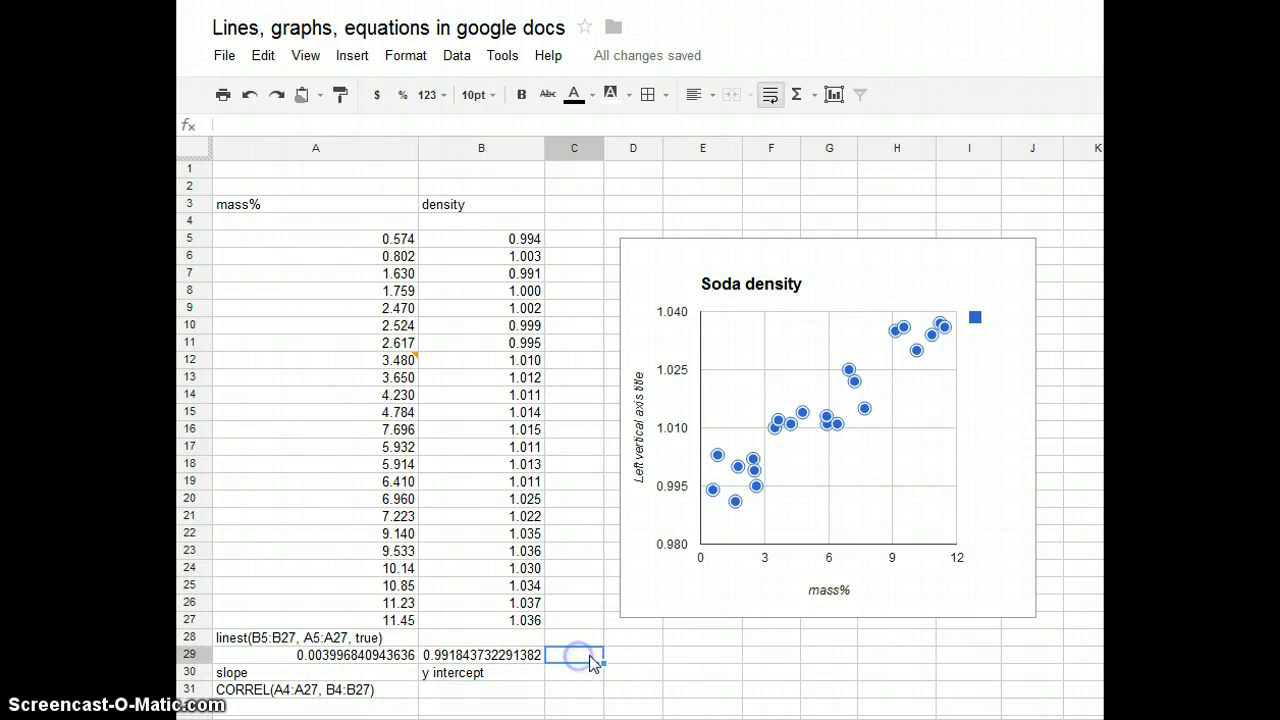
pyautogui.write('<')
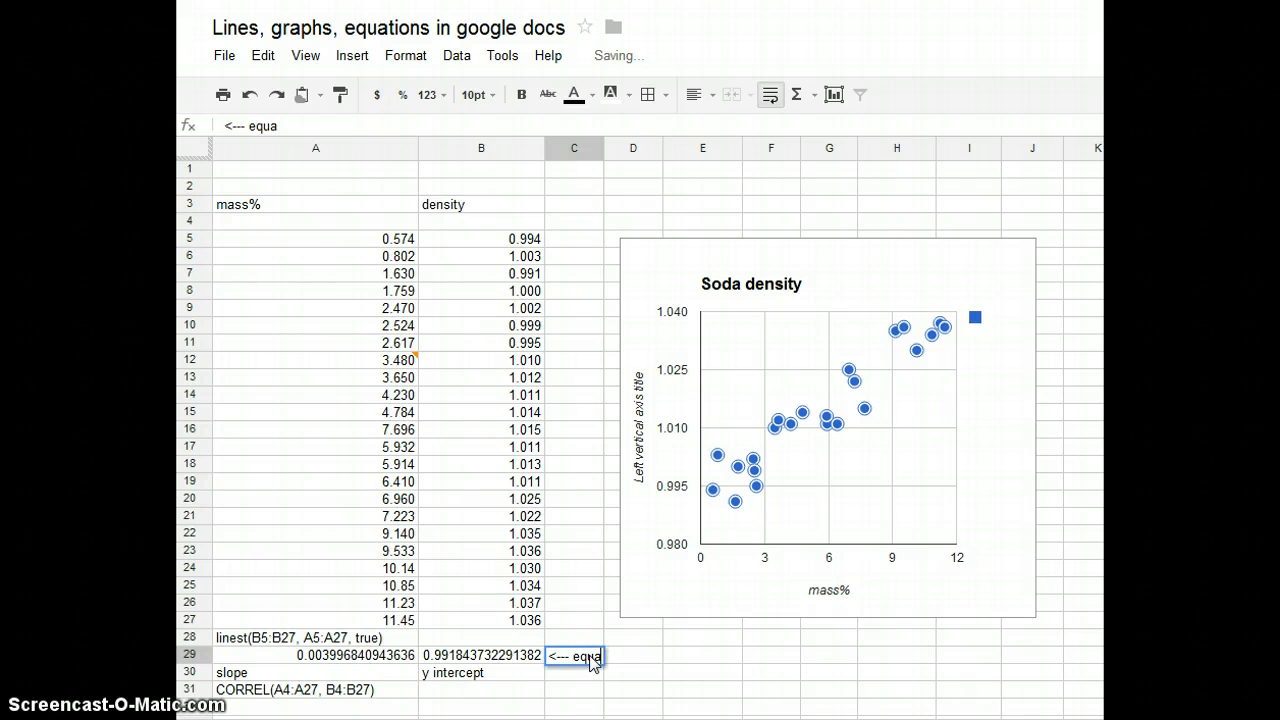
pyautogui.write('--- linear eqn')
pyautogui.press('Return')
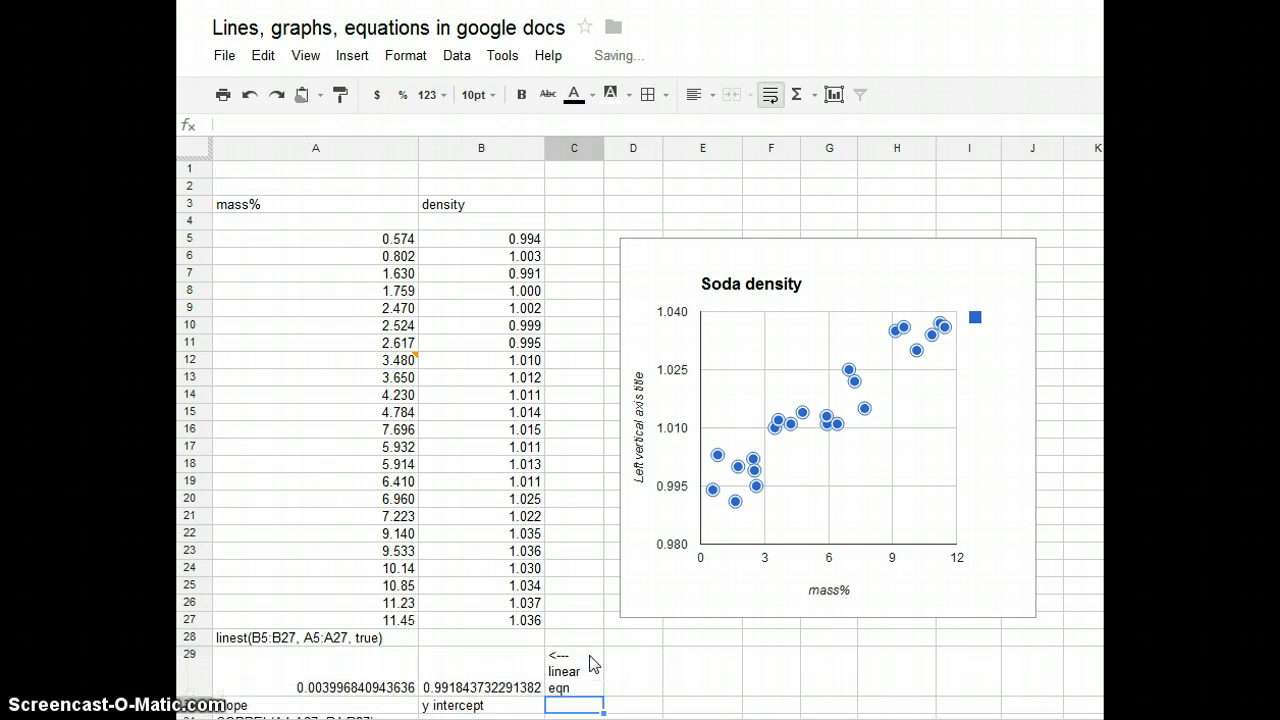
pyautogui.moveTo(603, 148); pyautogui.dragTo(675, 149)
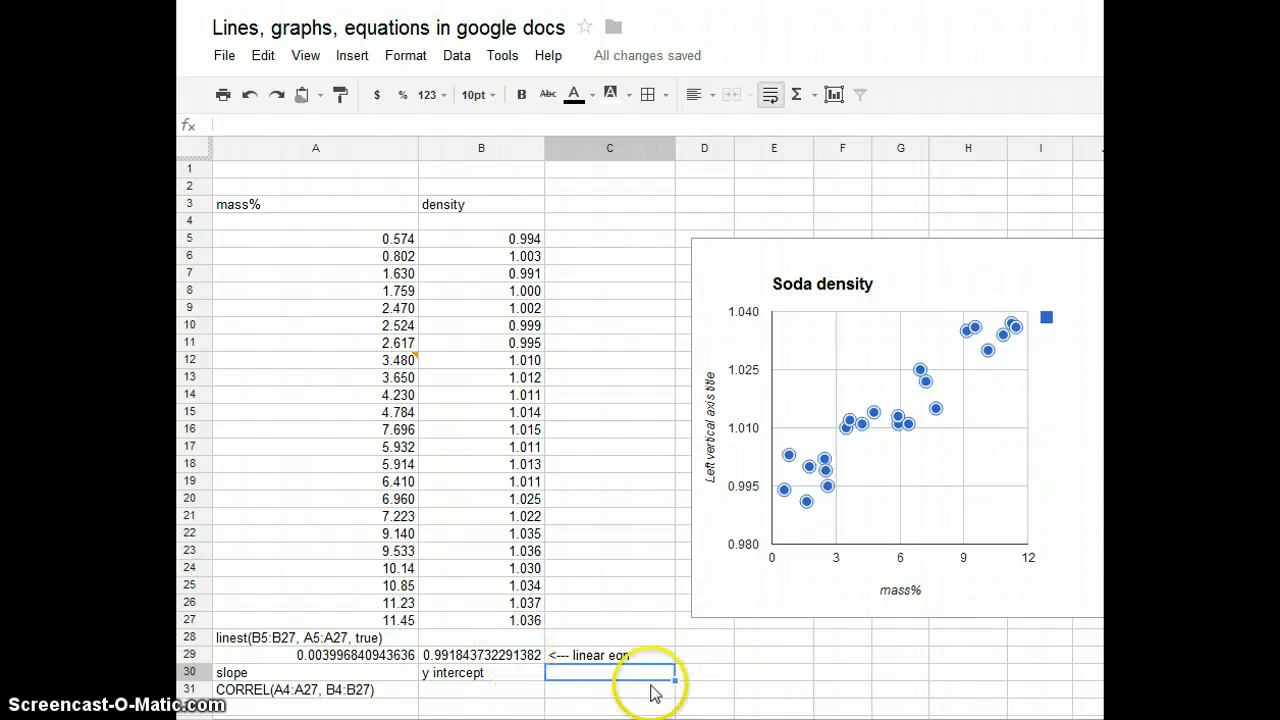
pyautogui.moveTo(674, 148); pyautogui.dragTo(707, 150)
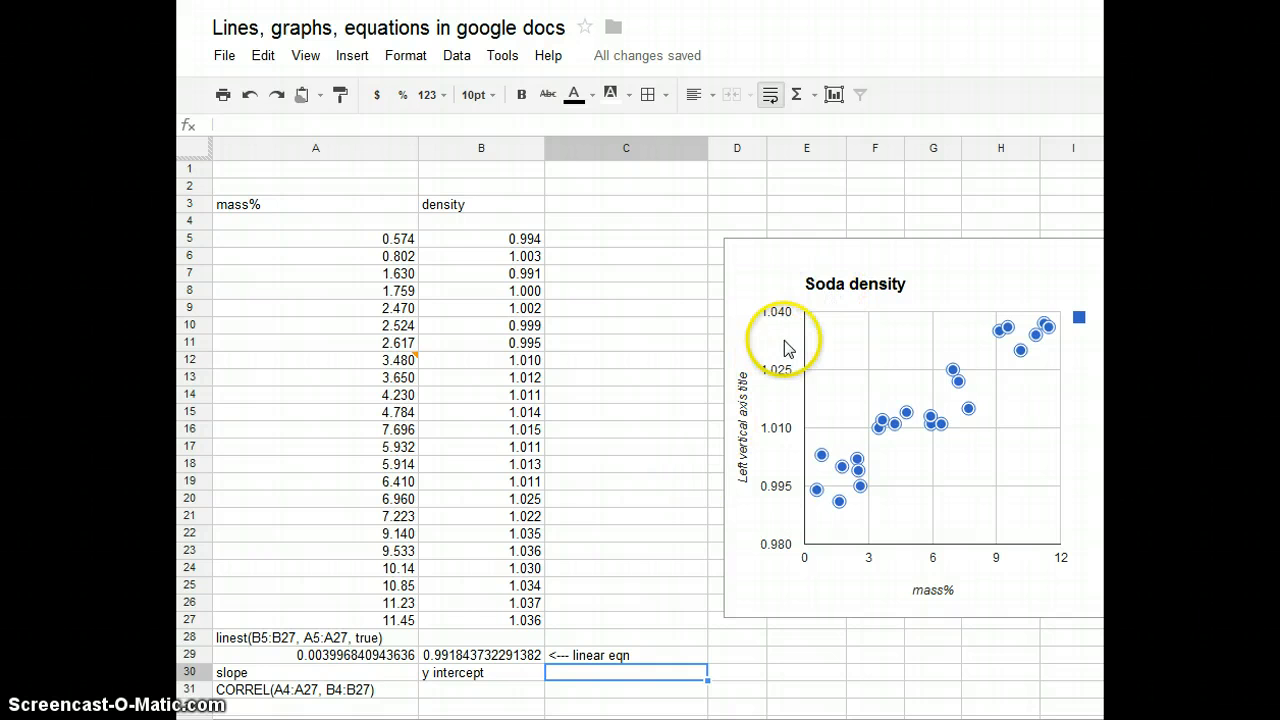
# - Change the chart title to the line equation "Density = 0.003997*mass% + 0.9918"
pyautogui.click(826, 292)
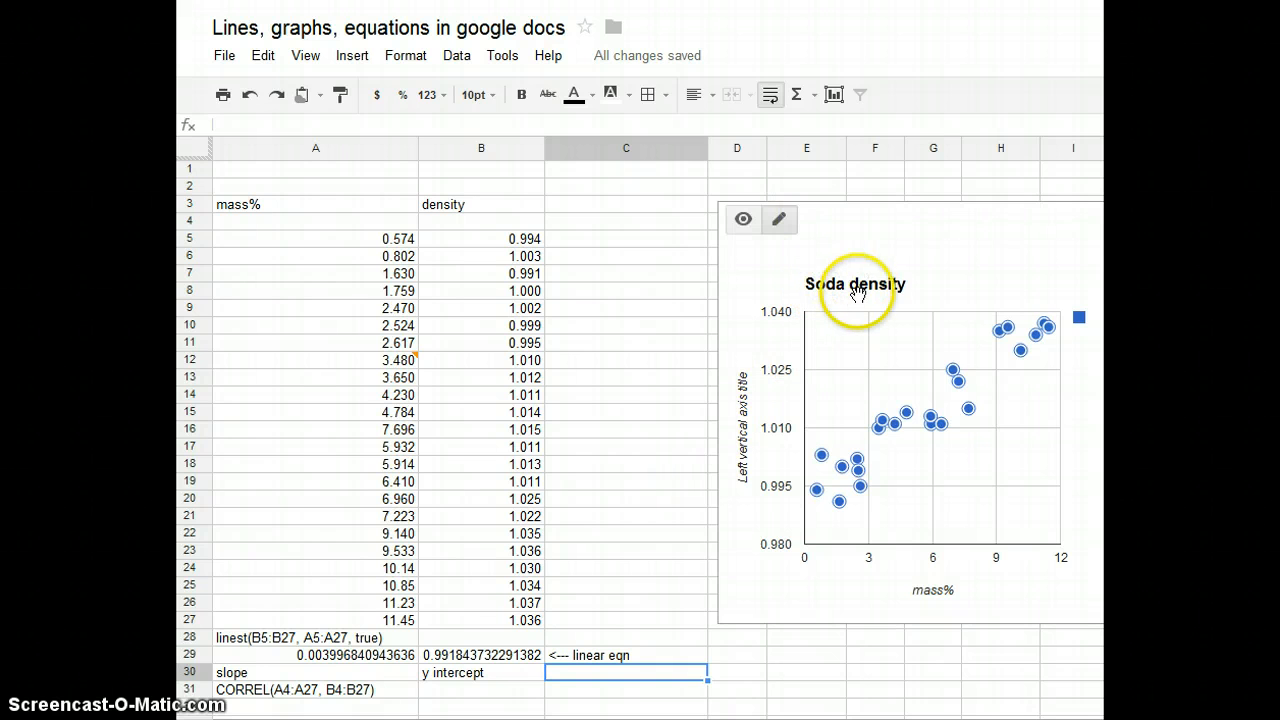
pyautogui.click(858, 287)
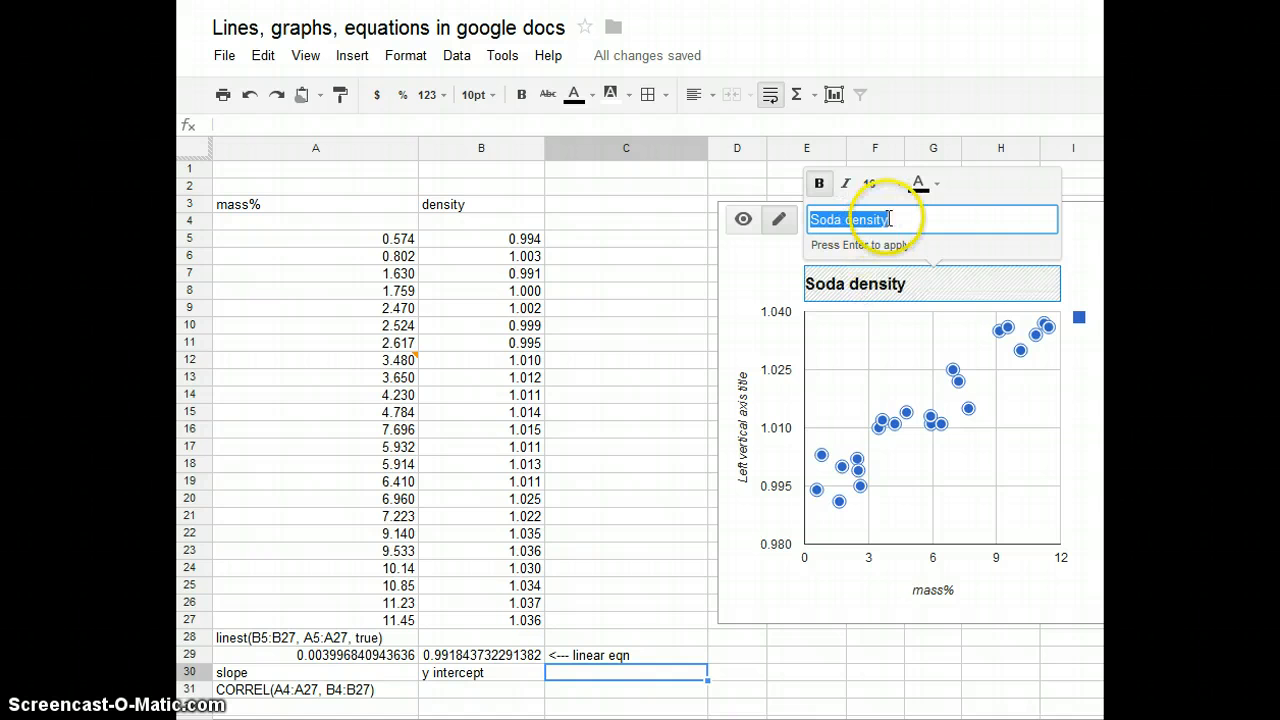
pyautogui.moveTo(887, 219); pyautogui.dragTo(773, 232)
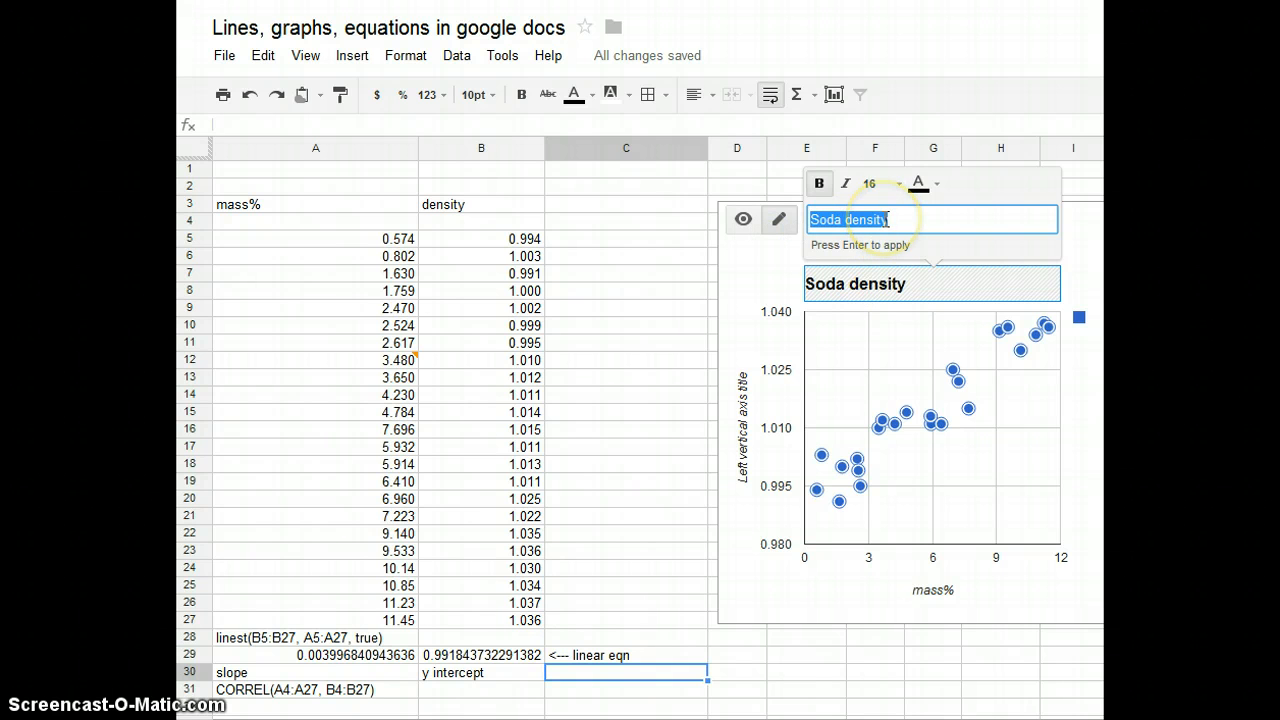
pyautogui.write('Den')
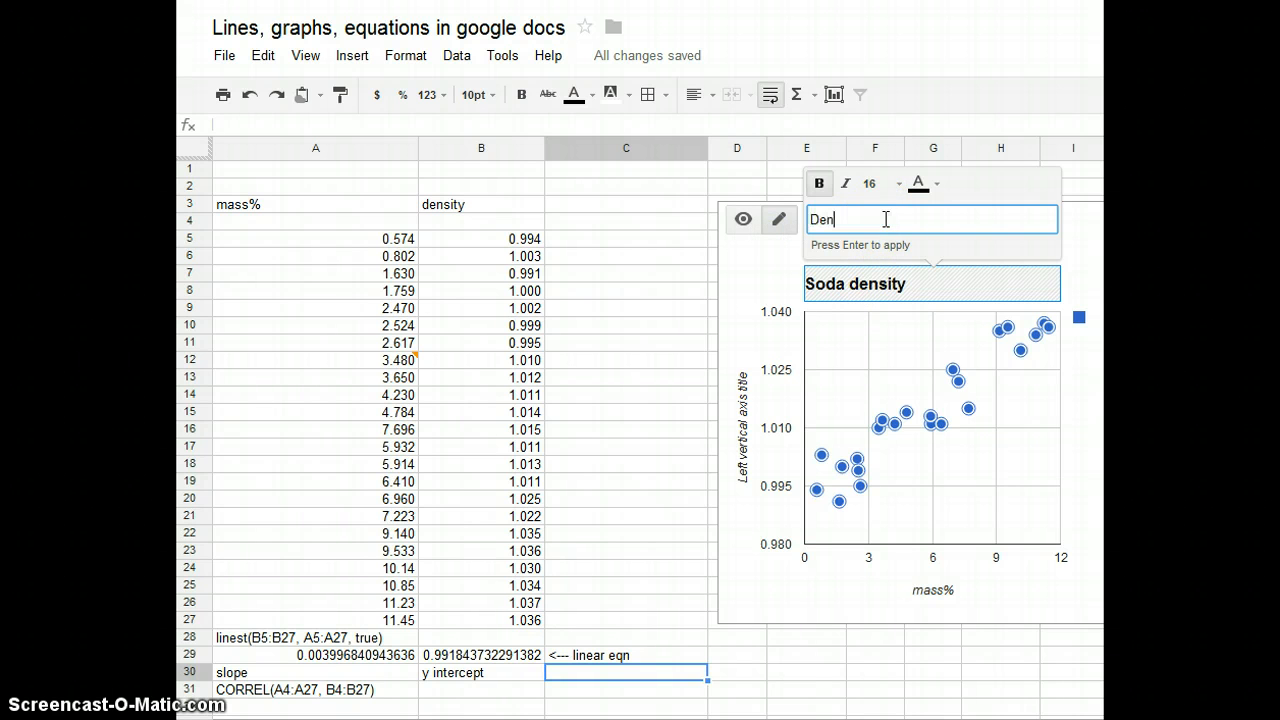
pyautogui.write('sity = 0.003997*')
pyautogui.write('mass% + 0.9918')
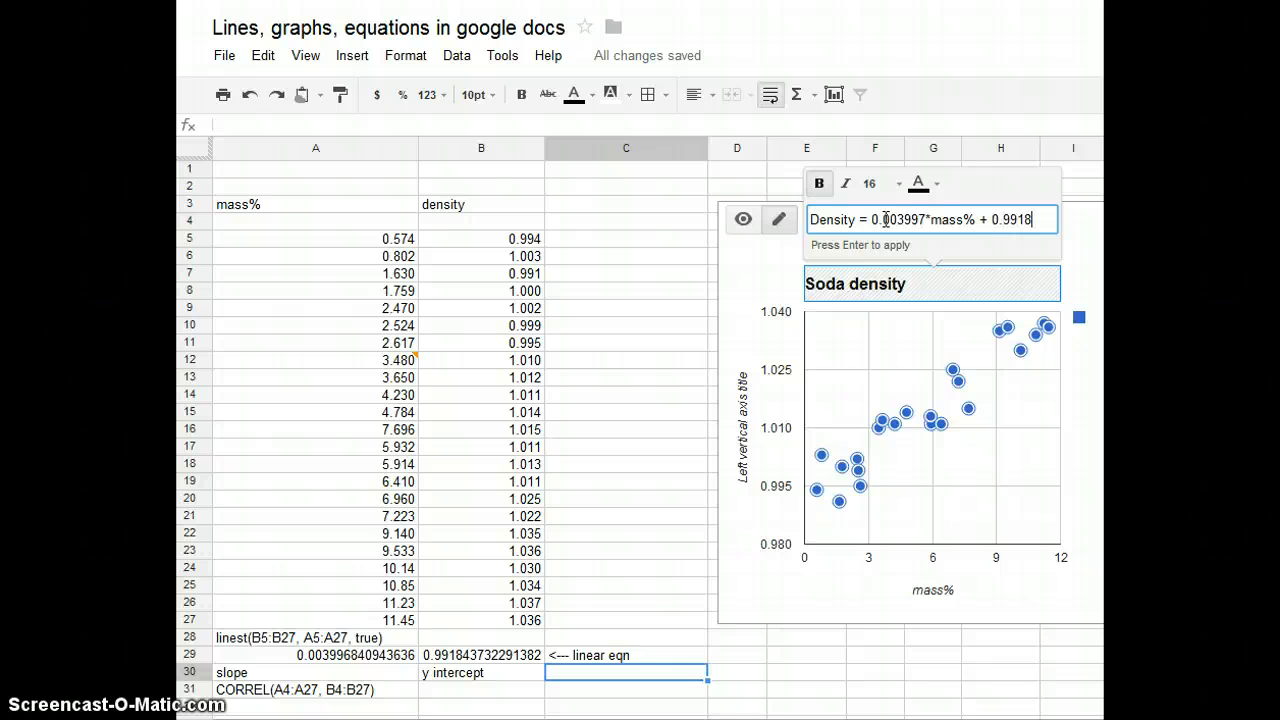
pyautogui.press('Return')
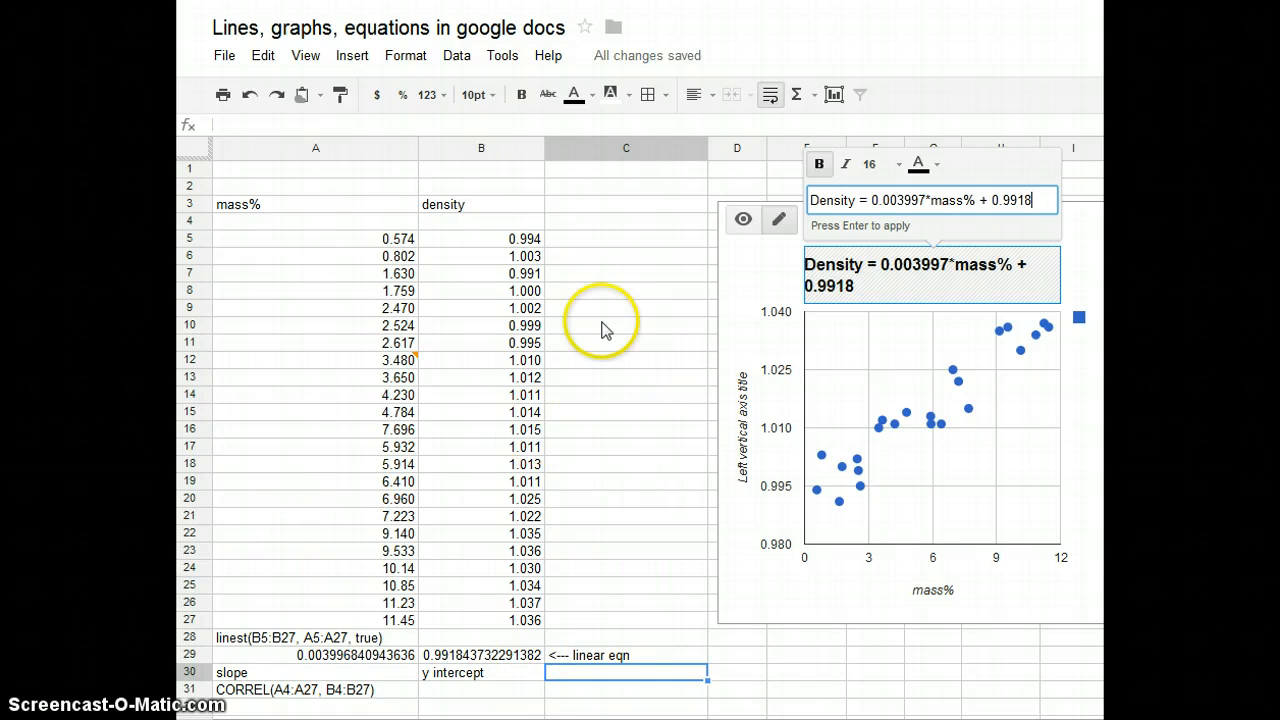
# - Apply the new chart title and leave the title editor
pyautogui.click(862, 226)
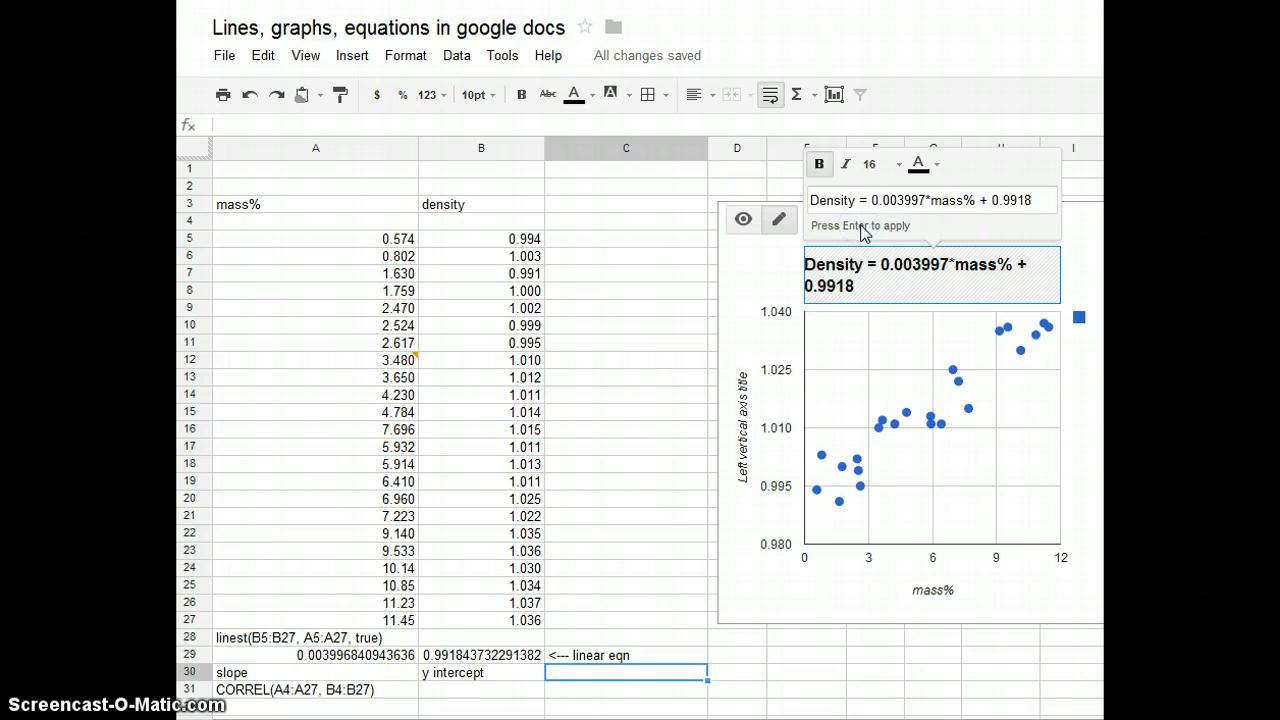
pyautogui.click(609, 429)
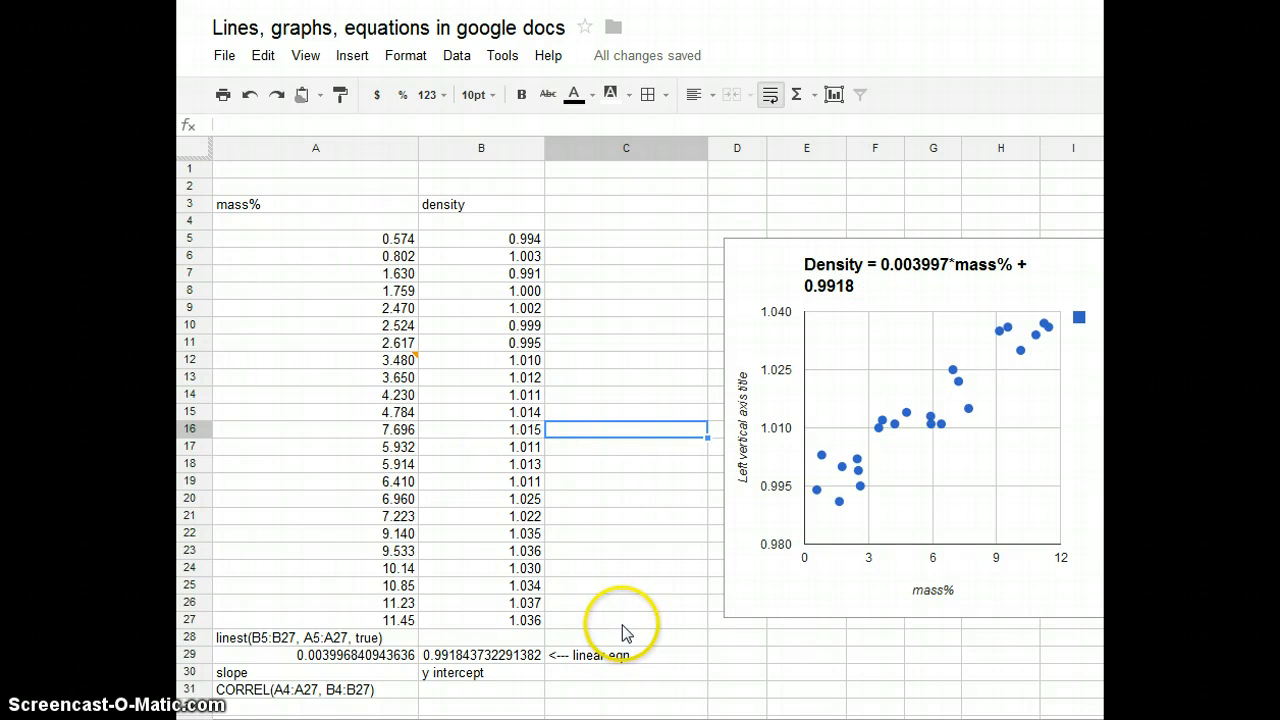
pyautogui.scroll(-1, 490, 655)
pyautogui.scroll(1, 495, 660)
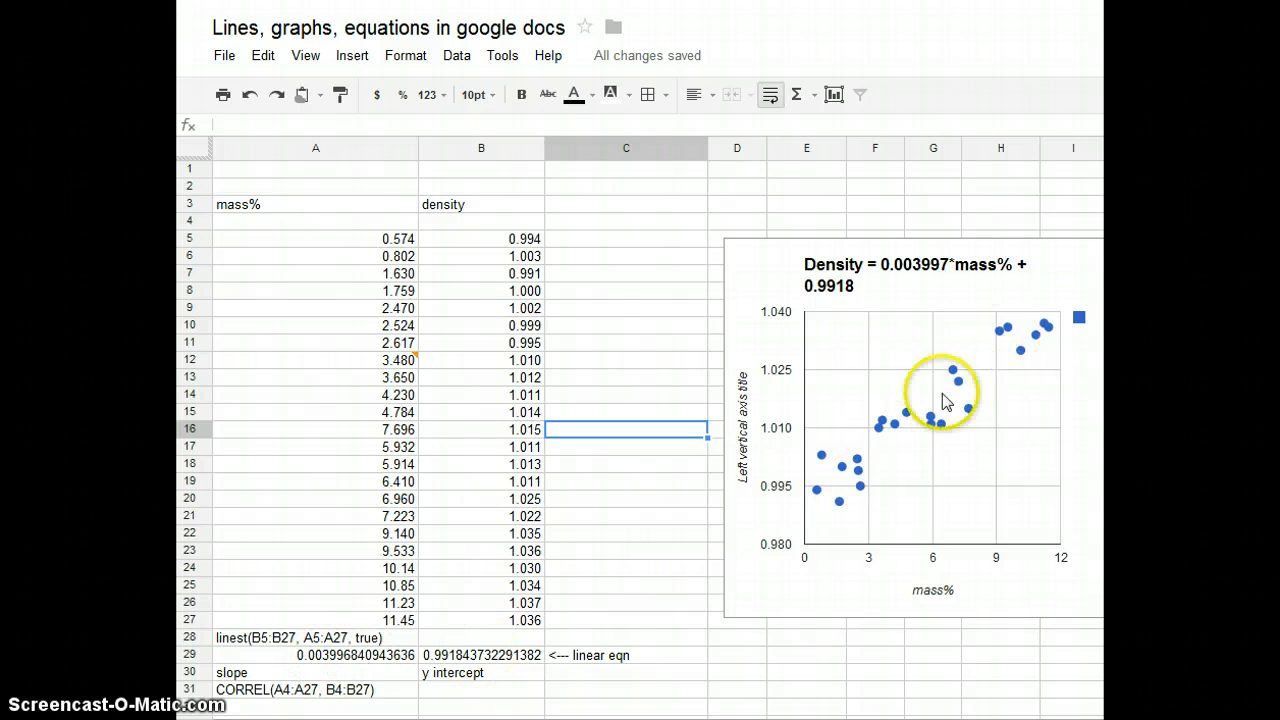
# - Calculate the correlation coefficient of the mass% and density data in A32 with =correl(A4:A27, B4:B27)
pyautogui.click(245, 692)
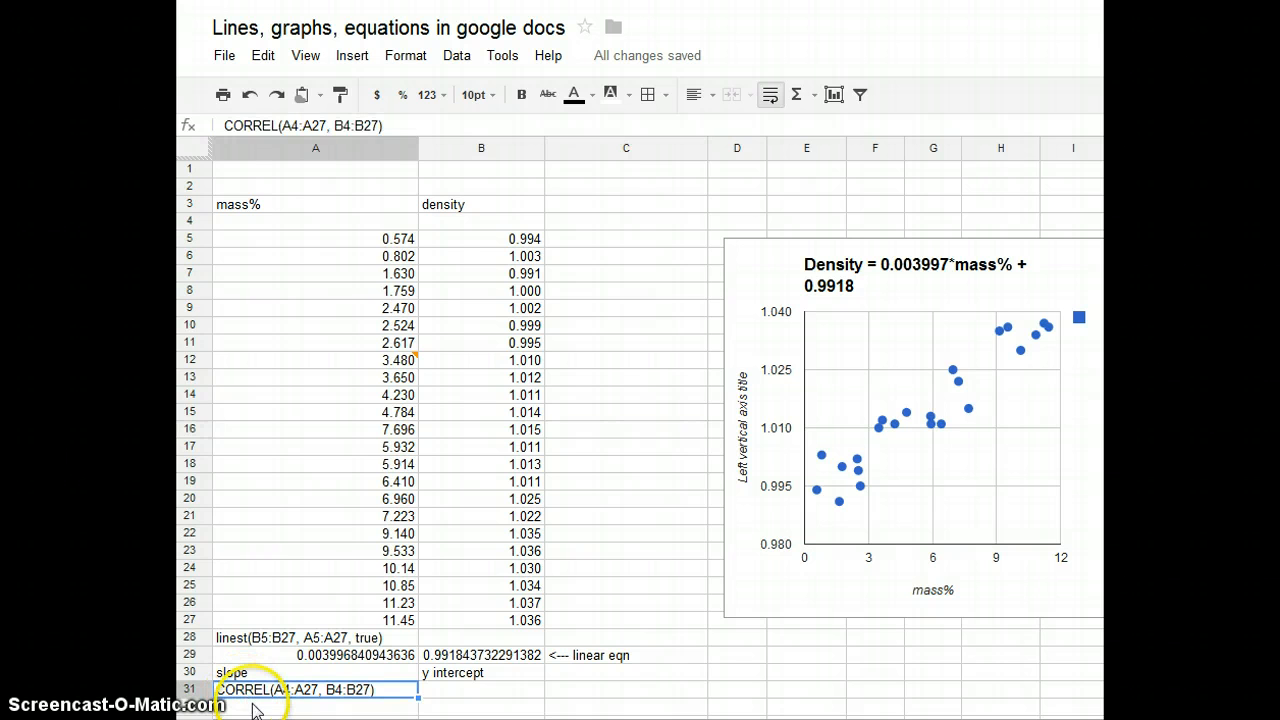
pyautogui.click(262, 708)
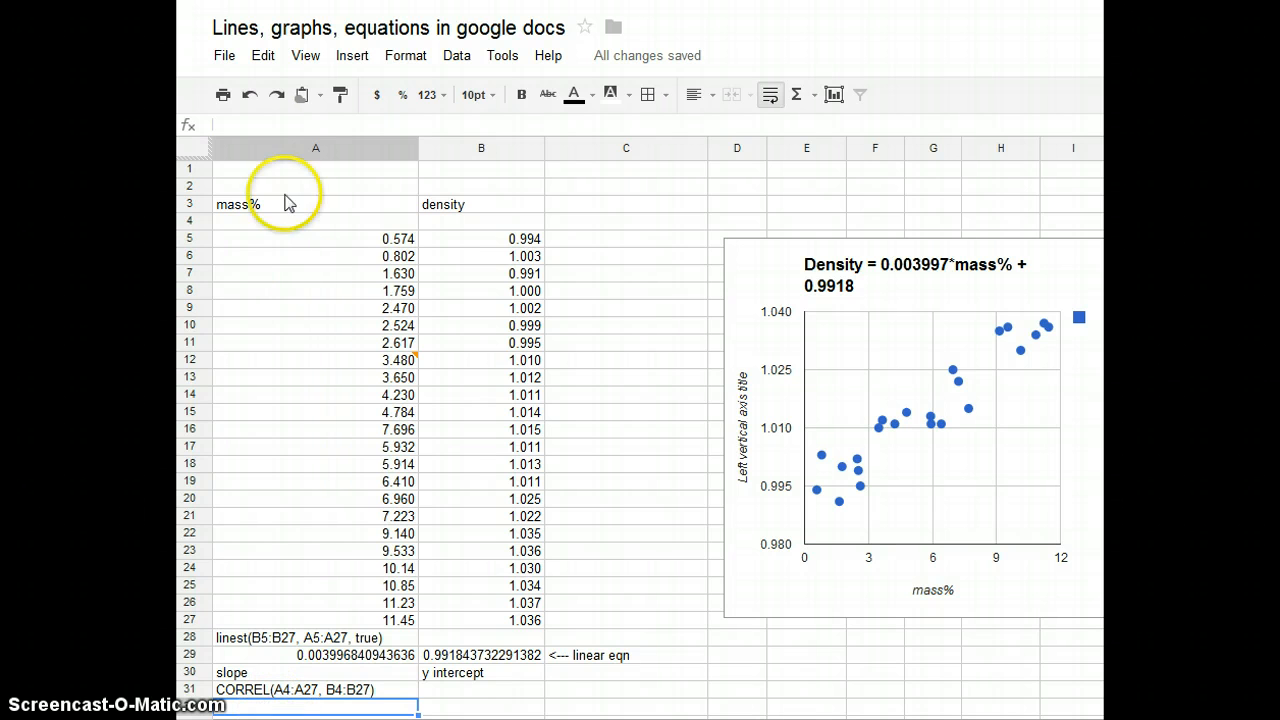
pyautogui.click(242, 124)
pyautogui.write('=')
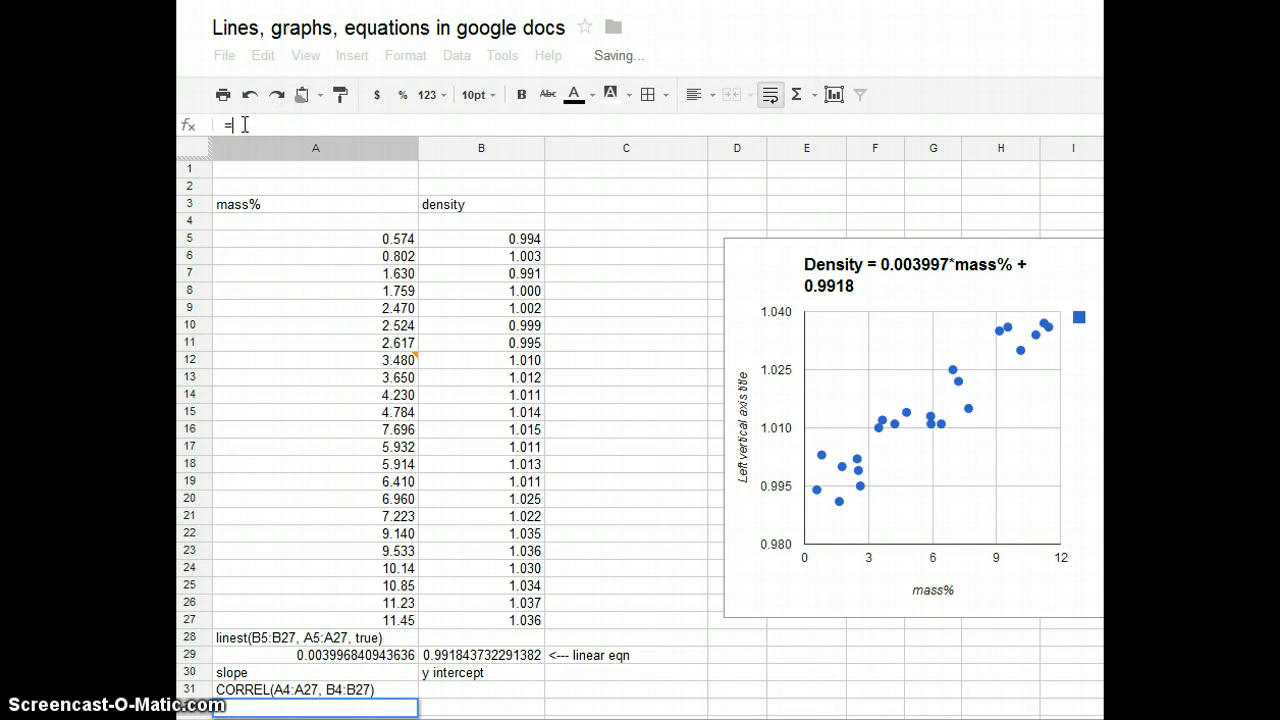
pyautogui.write('co')
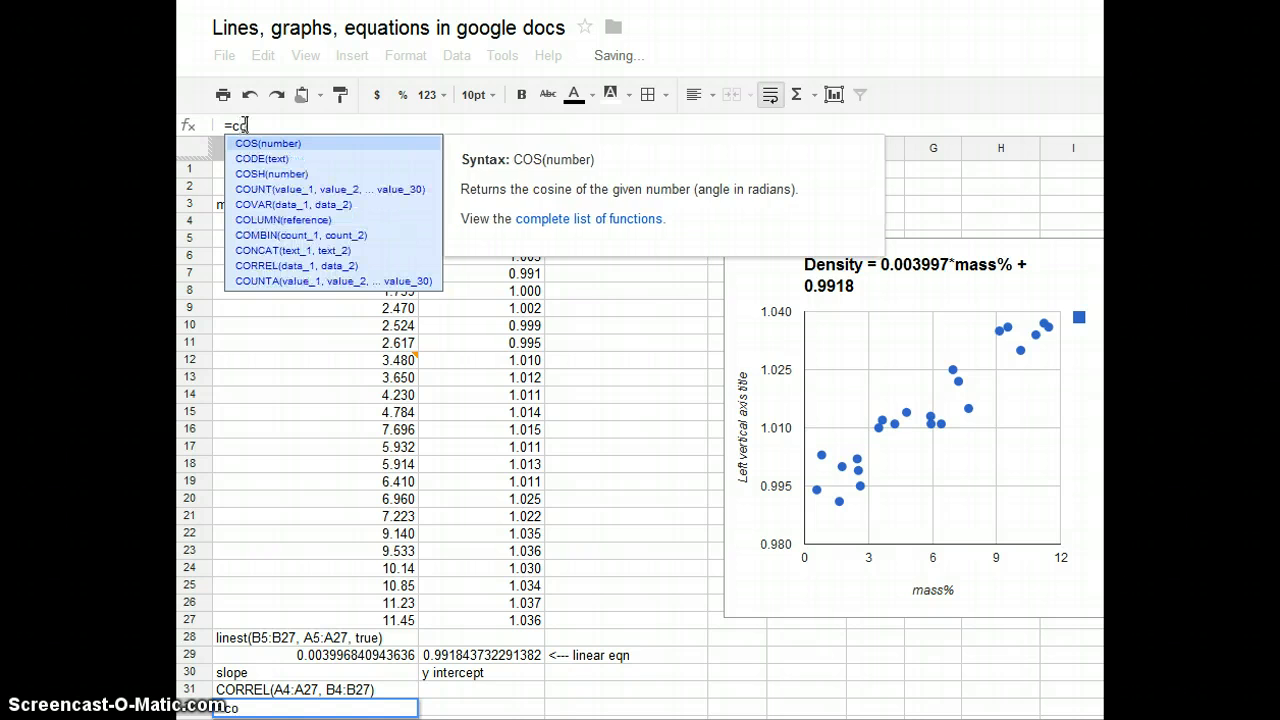
pyautogui.write('r')
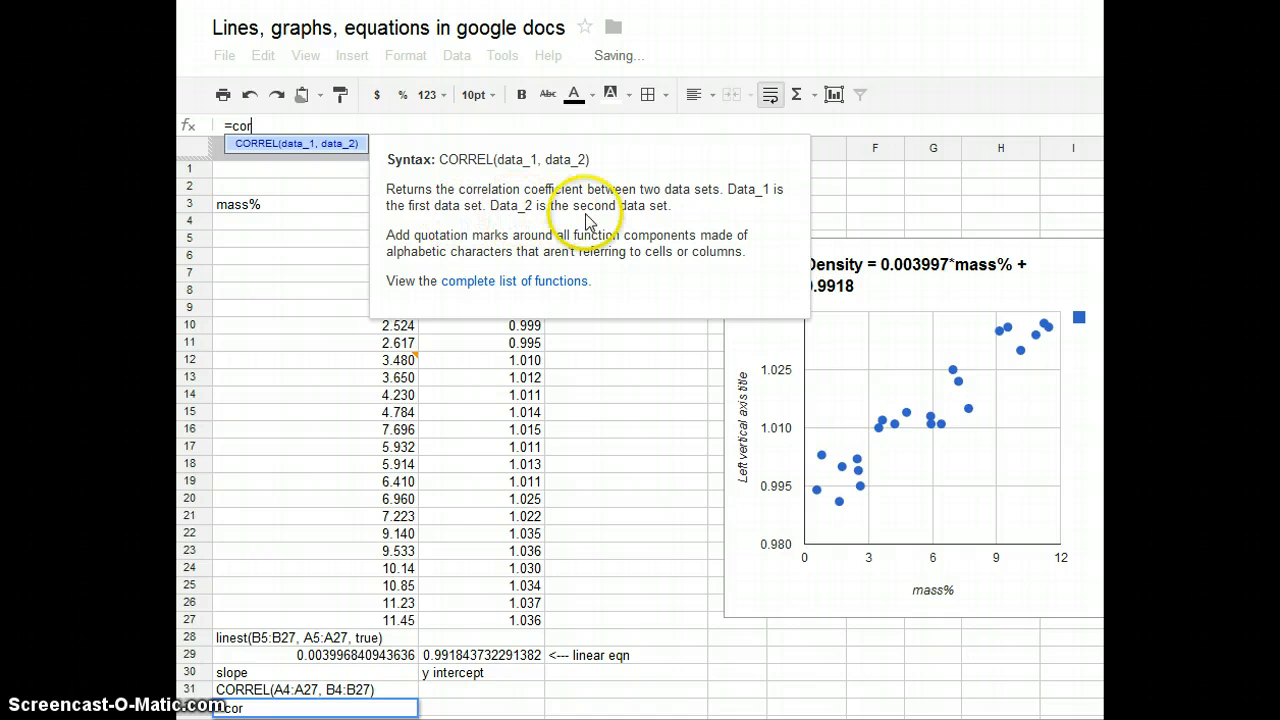
pyautogui.click(263, 125)
pyautogui.write('rel')
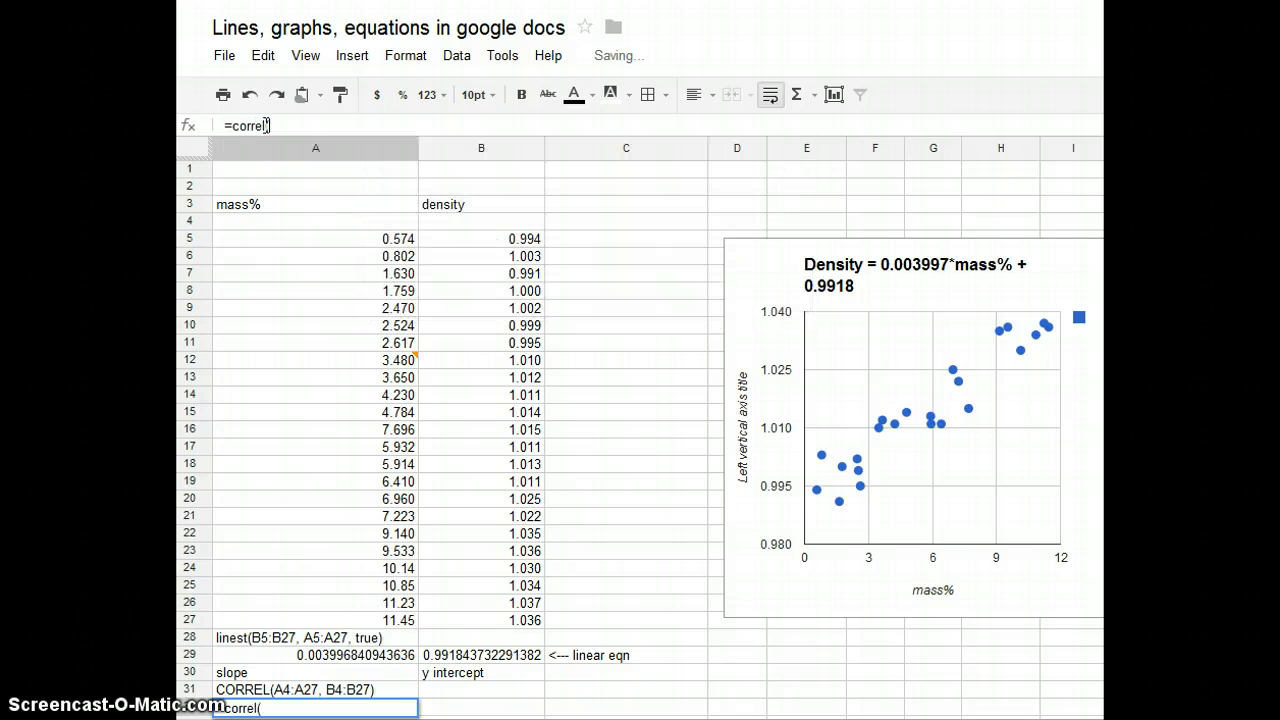
pyautogui.write('(A')
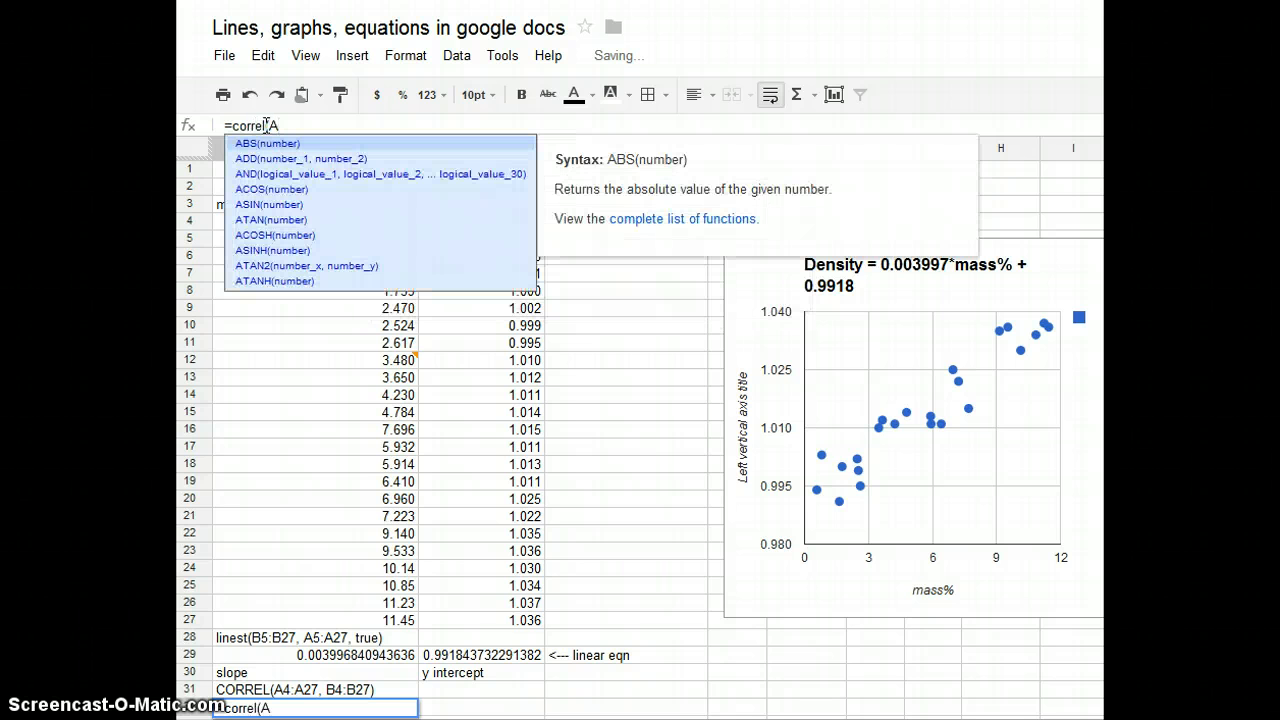
pyautogui.write('4:A27')
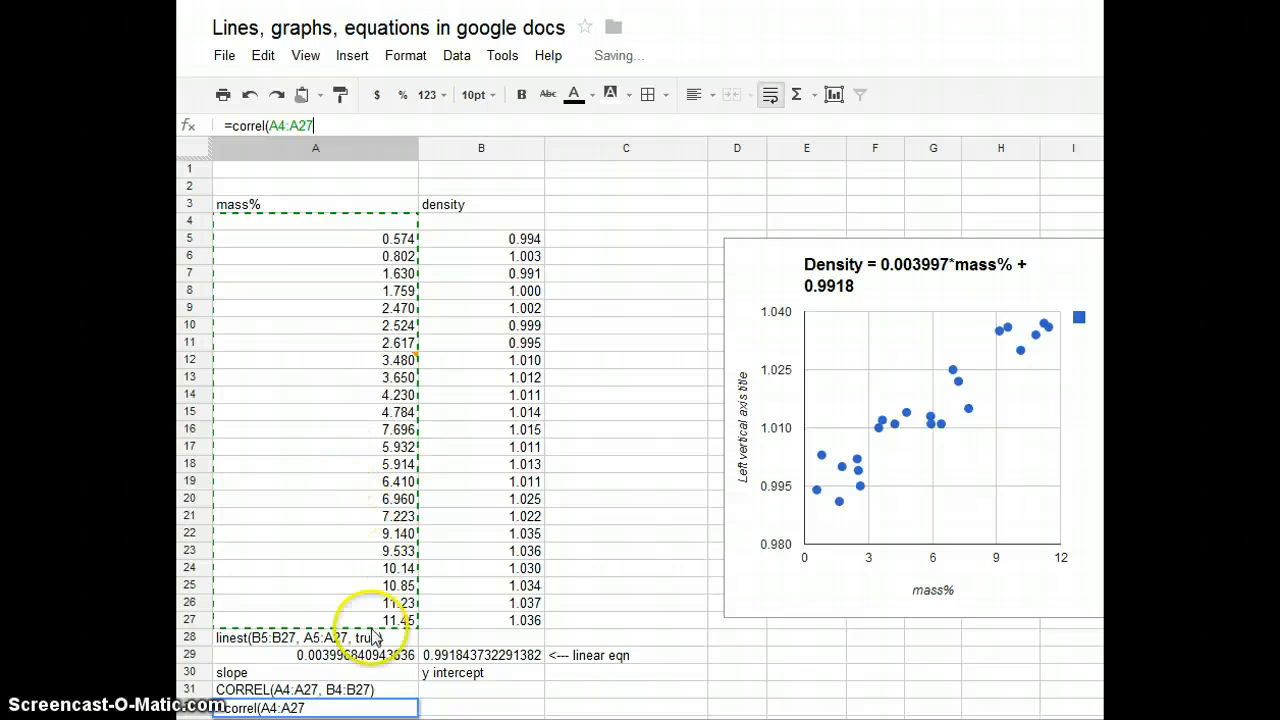
pyautogui.write(', ')
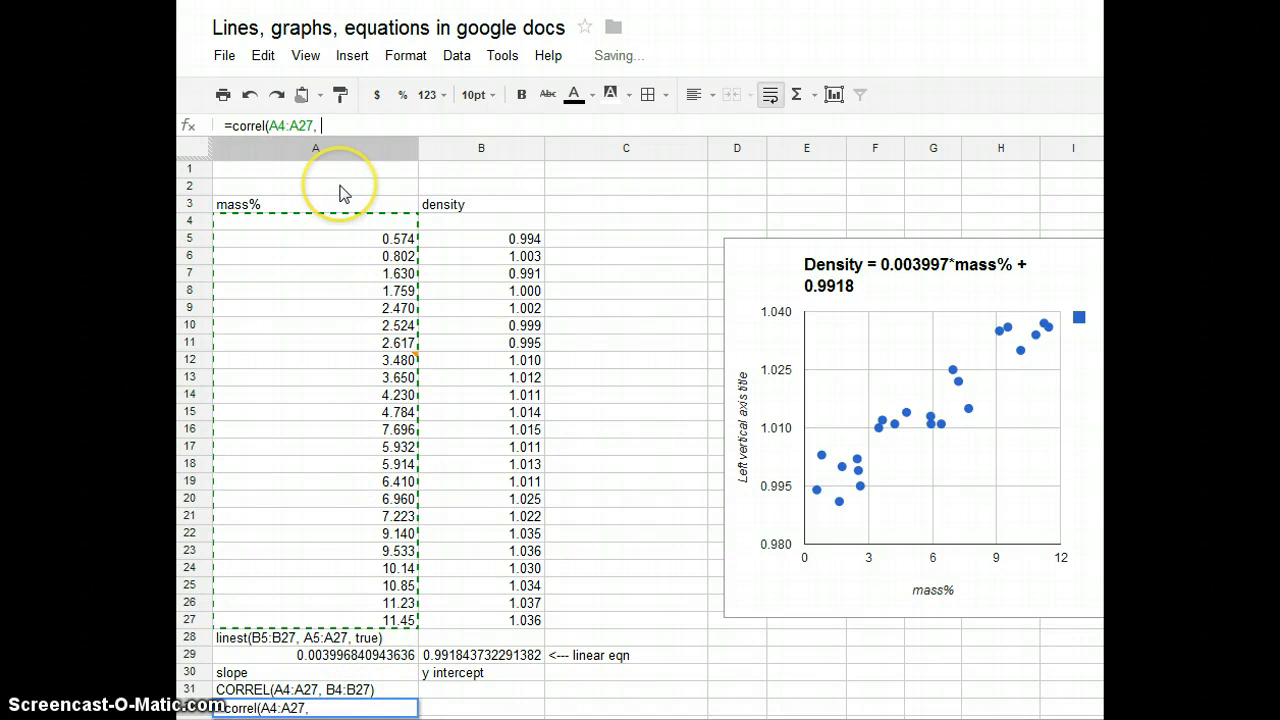
pyautogui.write('B4:B27')
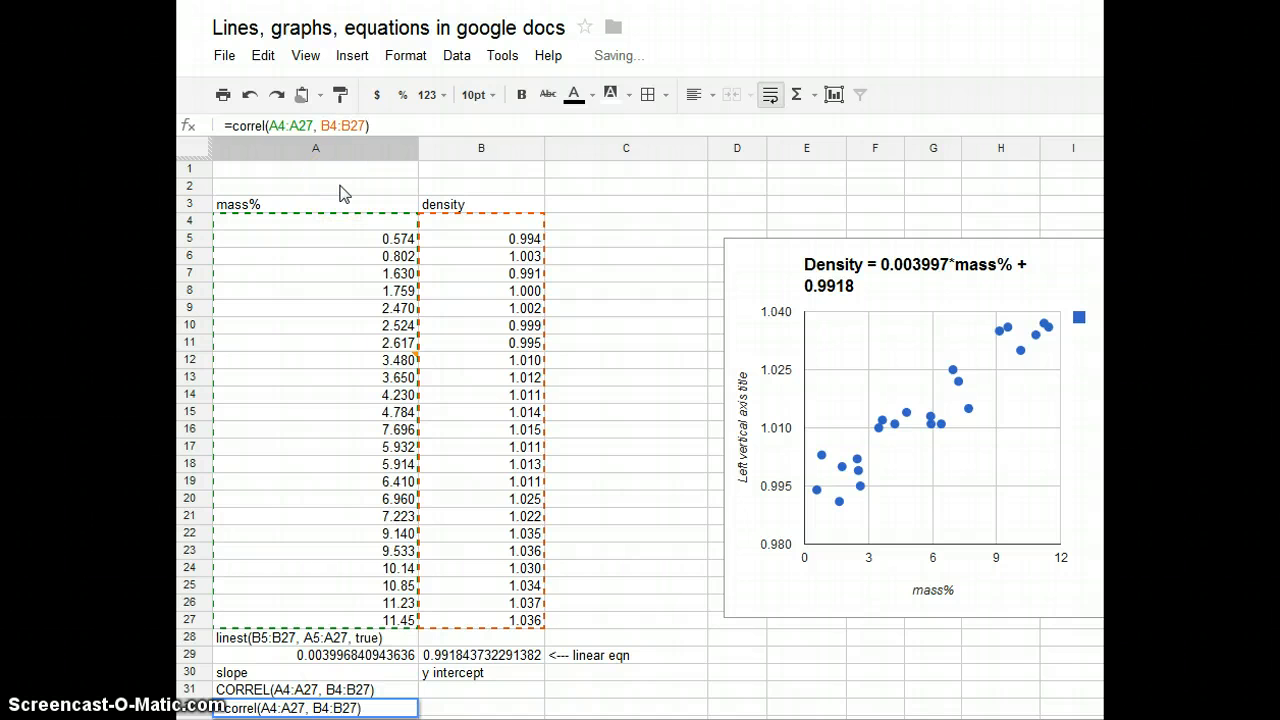
pyautogui.write(')')
pyautogui.press('Return')
pyautogui.click(280, 700)
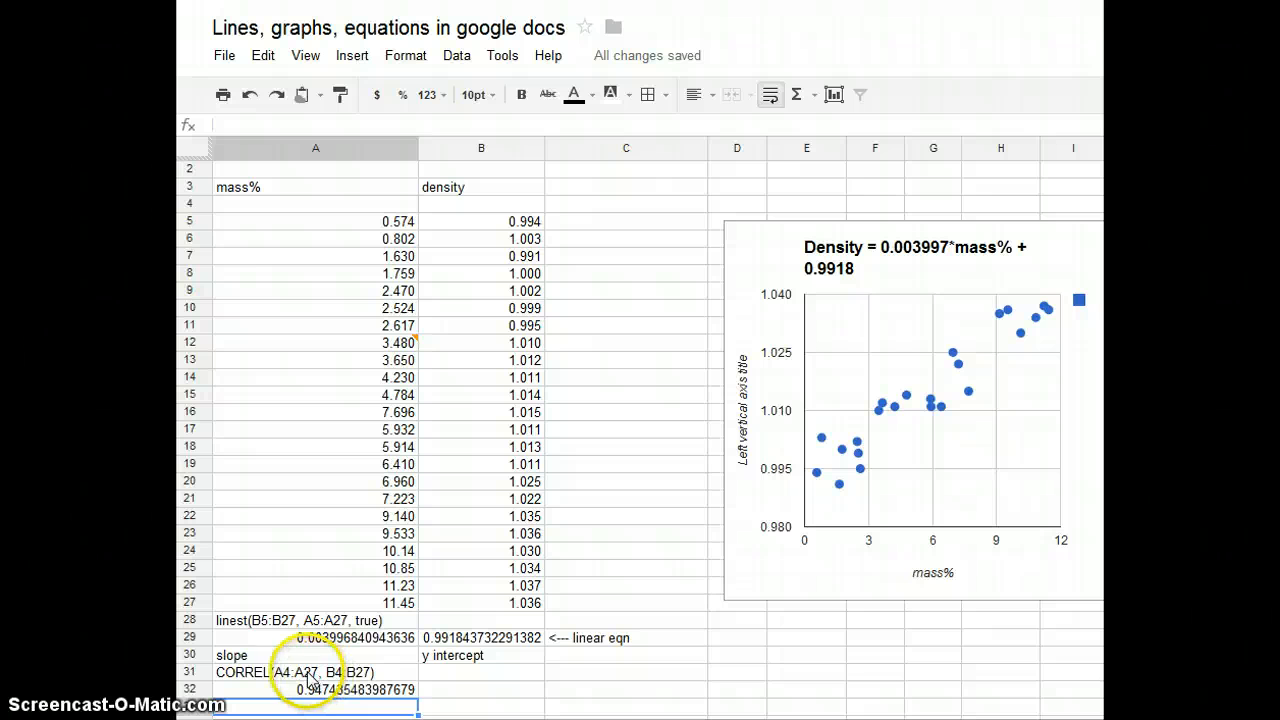
# - Delete the plain-text CORREL and linest formula notes from A31 and A28, keeping the calculated results
pyautogui.click(298, 675)
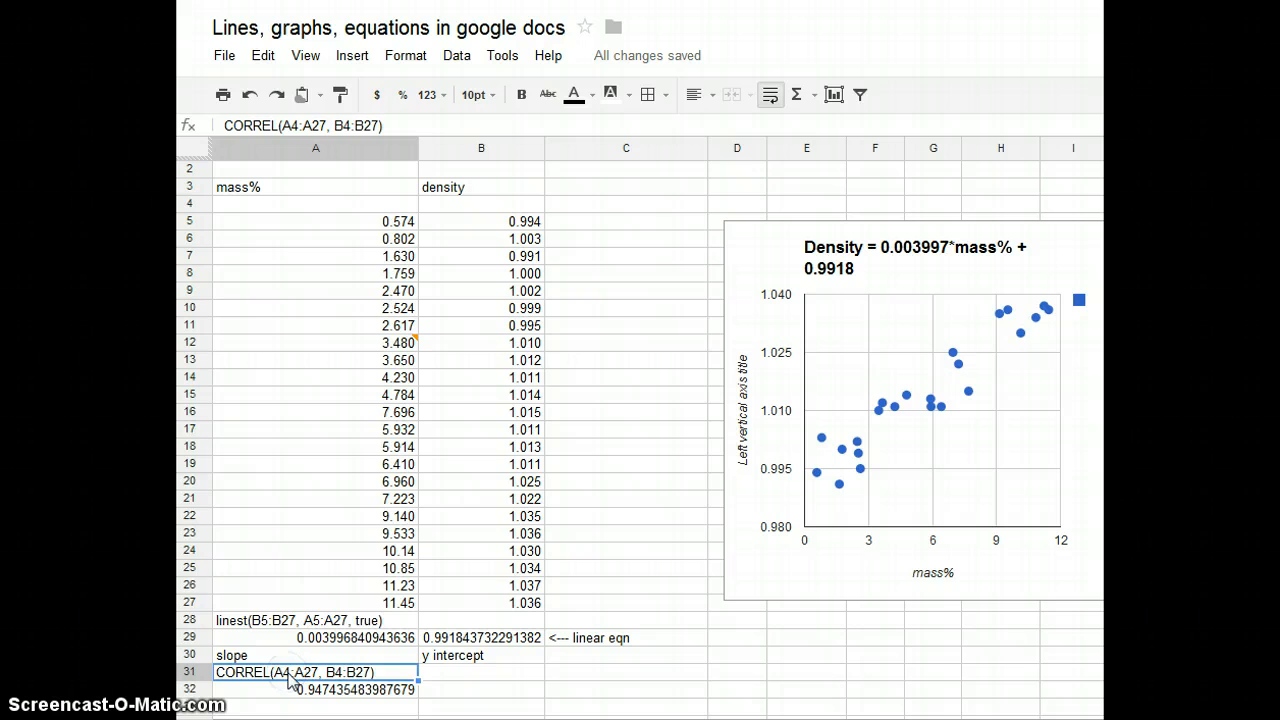
pyautogui.press('Delete')
pyautogui.click(323, 622)
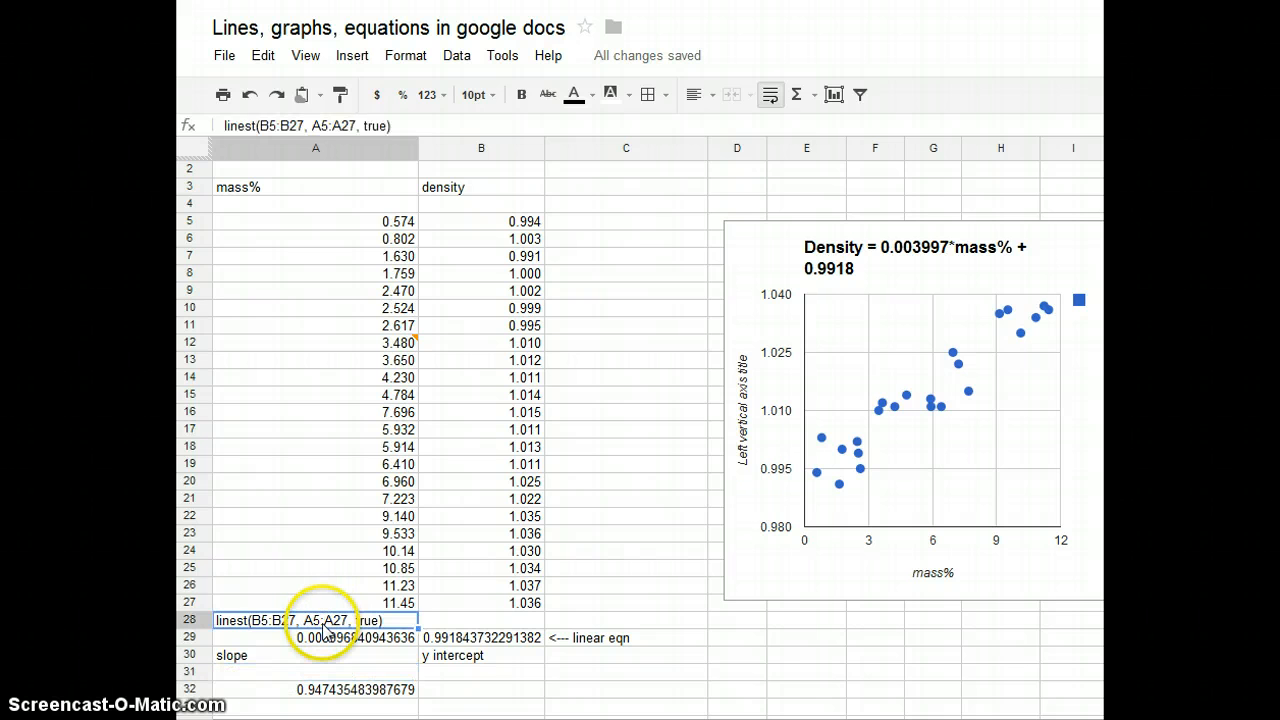
pyautogui.press('Delete')
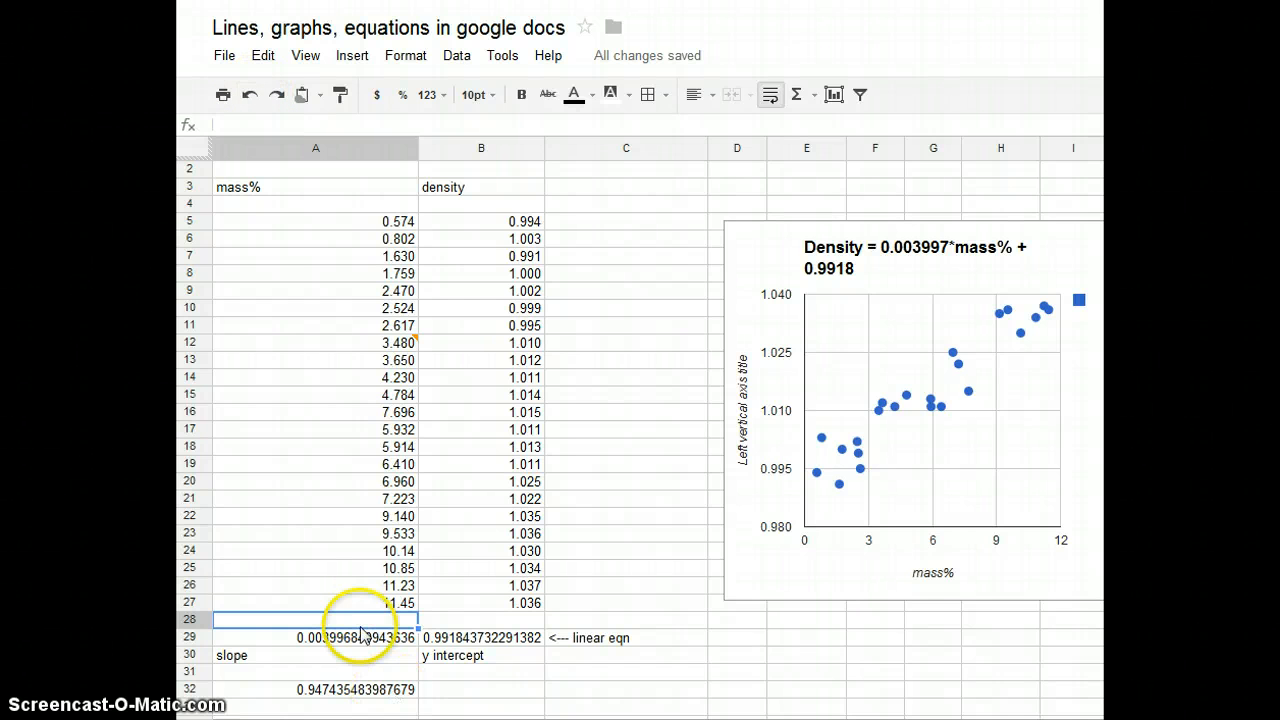
pyautogui.moveTo(345, 645)
pyautogui.mouseDown()
pyautogui.moveTo(503, 645)
pyautogui.moveTo(348, 642)
pyautogui.mouseUp()
pyautogui.click(335, 695)
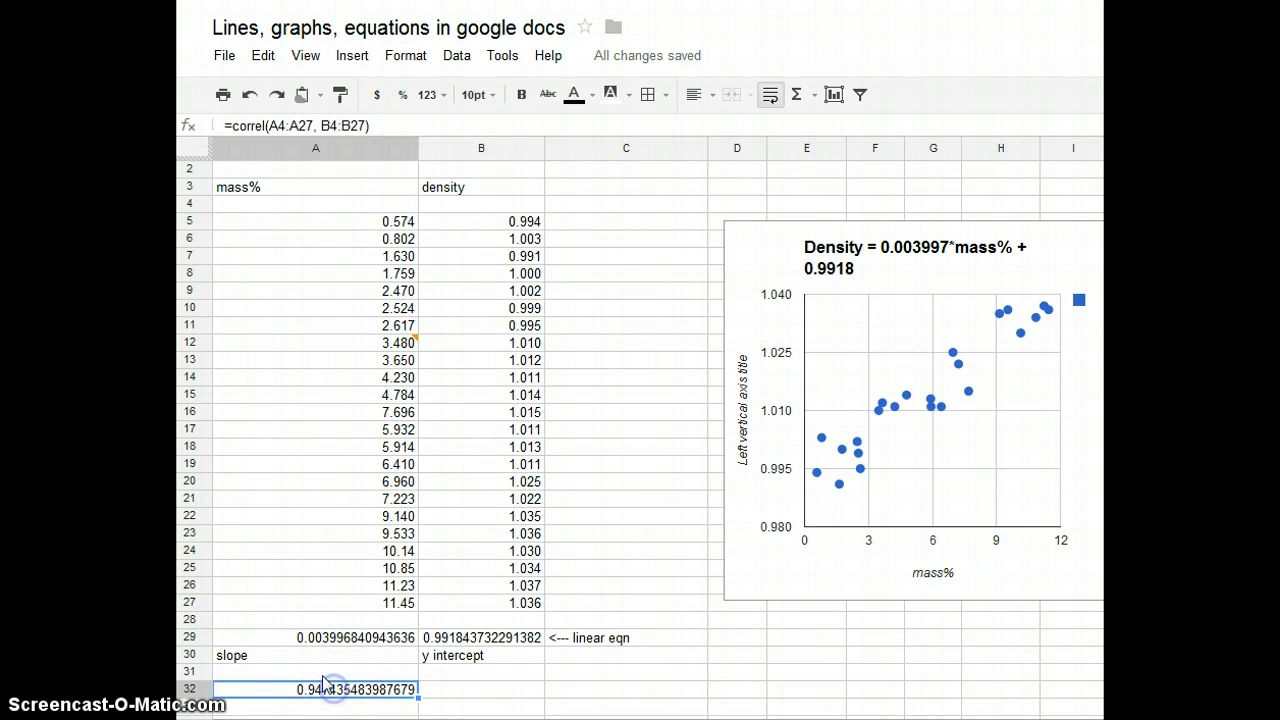
# - Label the correlation result by entering "correlation coeffiecient" in A31, directly above it
pyautogui.click(305, 676)
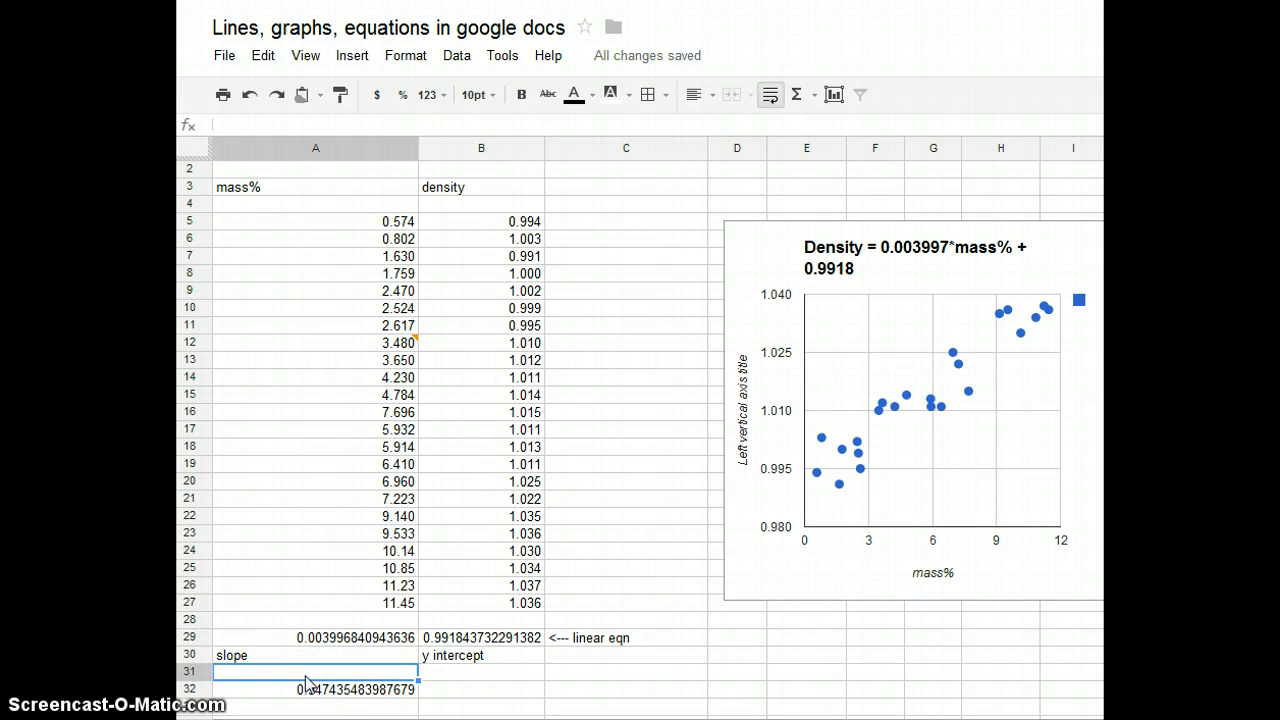
pyautogui.write('correlatio')
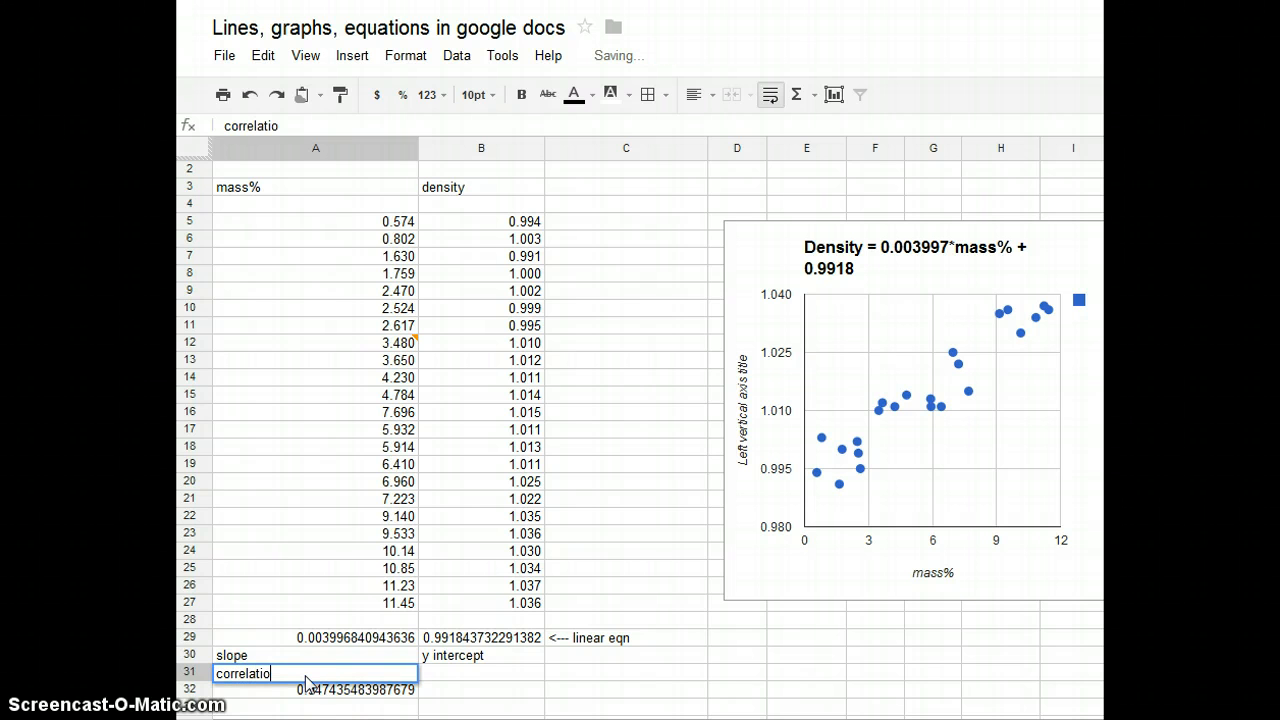
pyautogui.write('n coeffieicne')
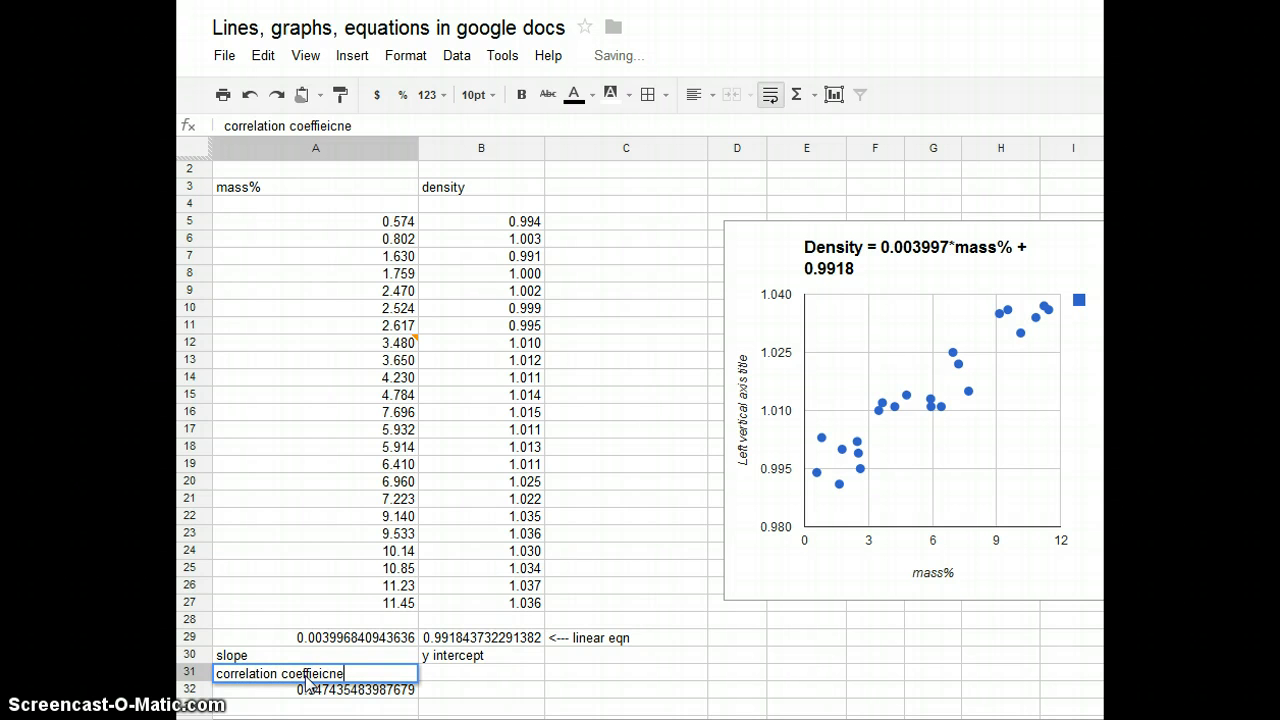
pyautogui.press('BackSpace')
pyautogui.press('BackSpace')
pyautogui.press('BackSpace')
pyautogui.press('BackSpace')
pyautogui.write('cient')
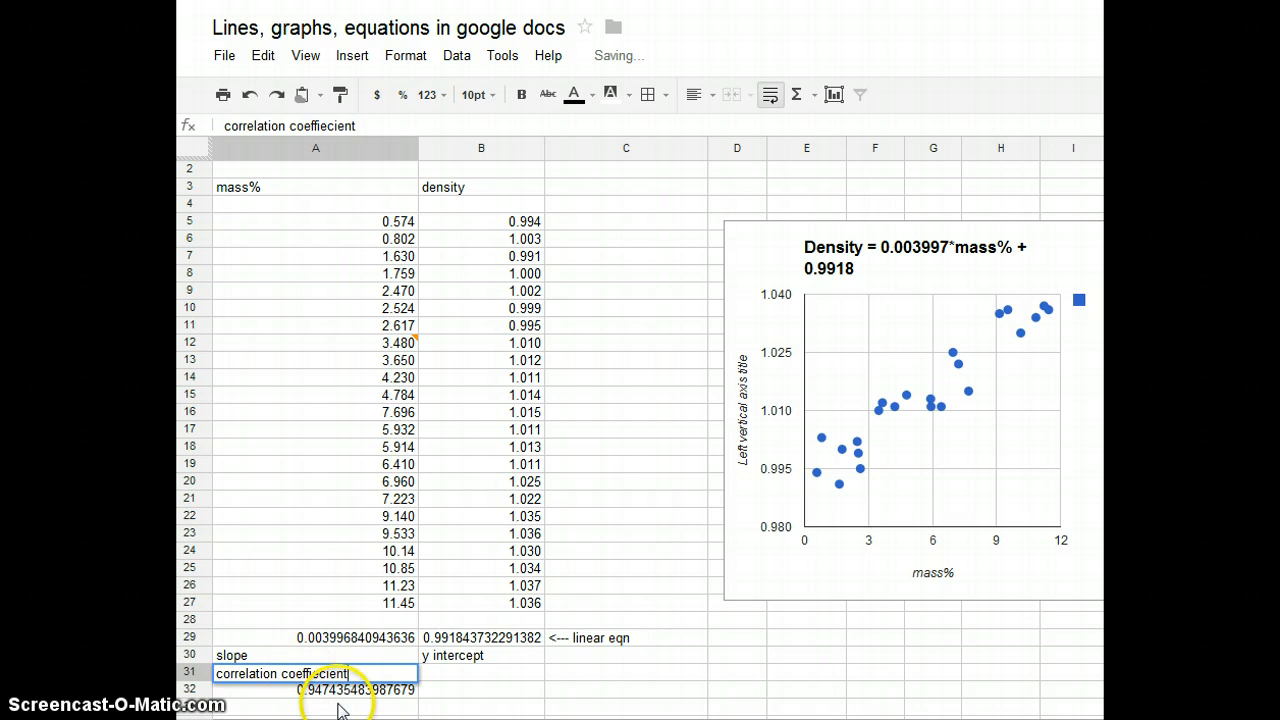